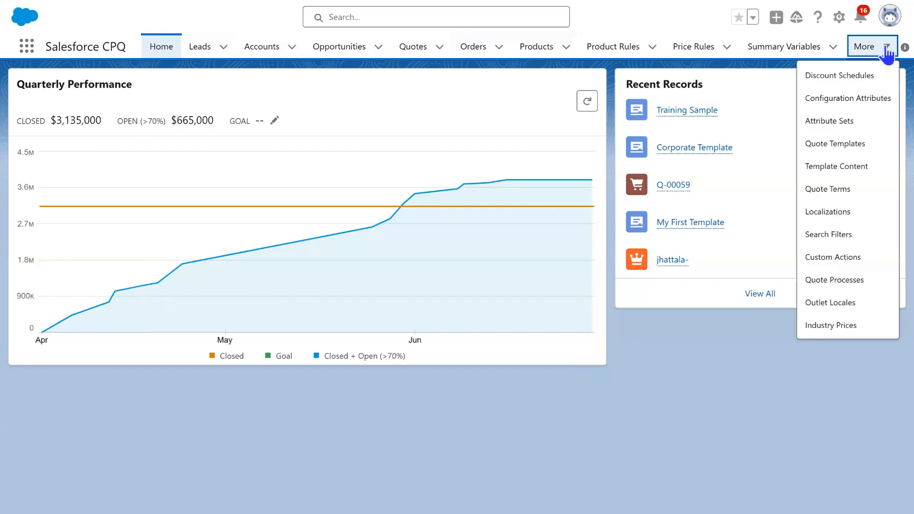
- Open the Training Sample quote template and start cloning it without its related records
left_click(862, 144)
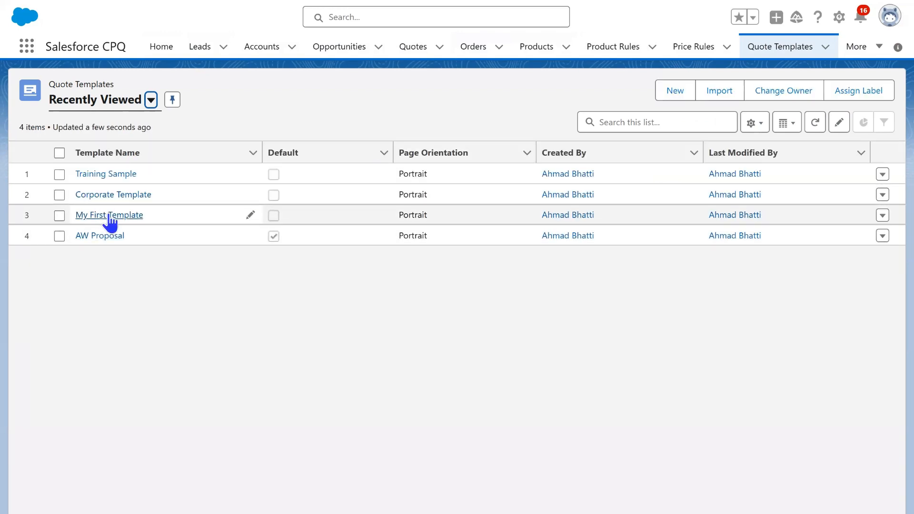
left_click(113, 173)
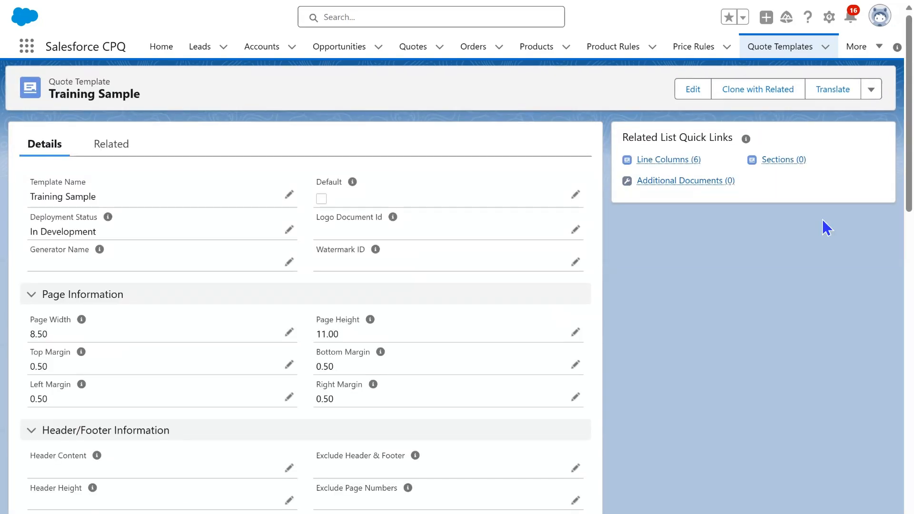
left_click(871, 90)
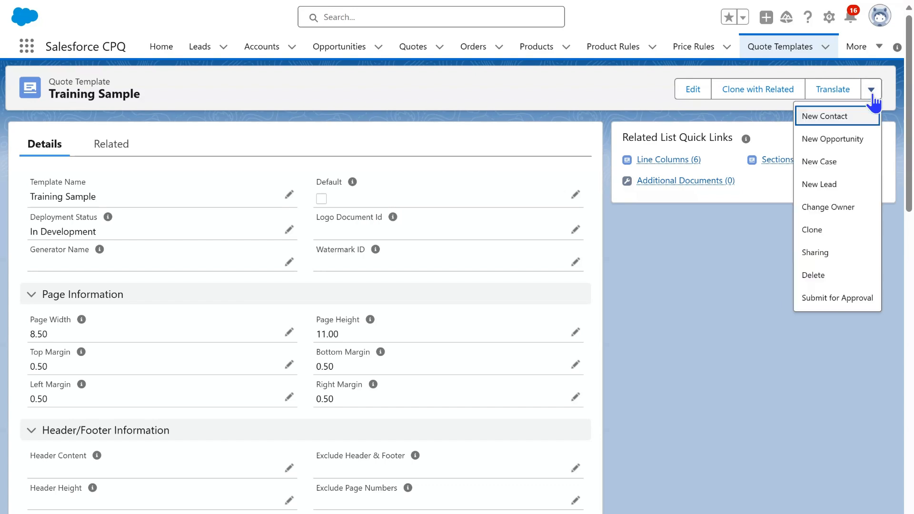
left_click(832, 228)
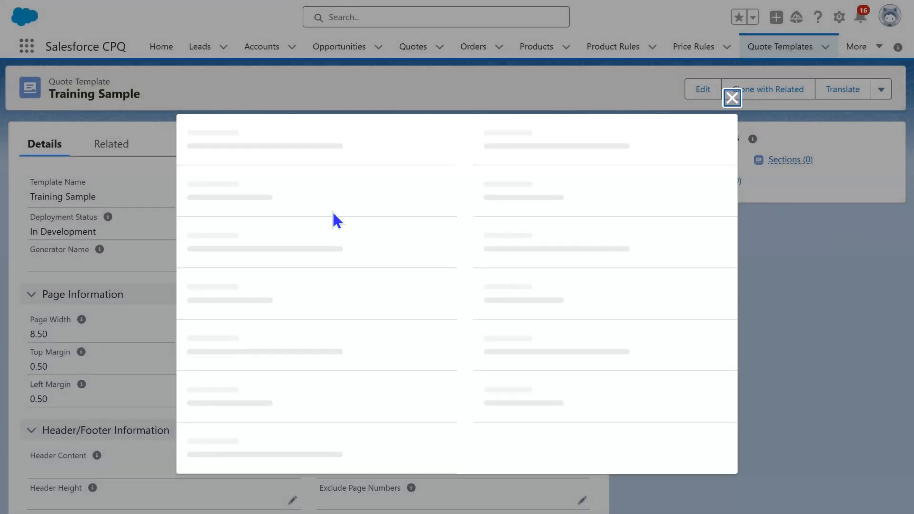
- Name the cloned quote template Template Corporate, keep its other settings, and save it
left_click_drag(274, 154, 149, 150)
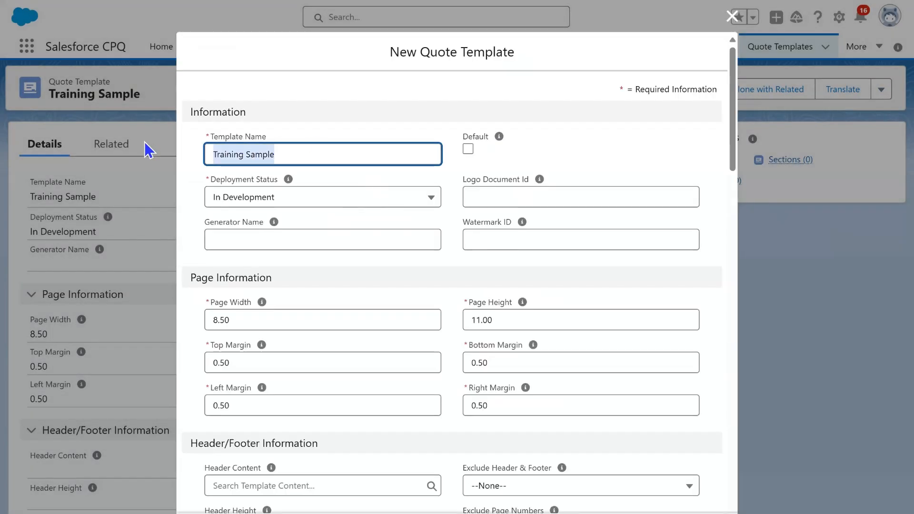
type("T")
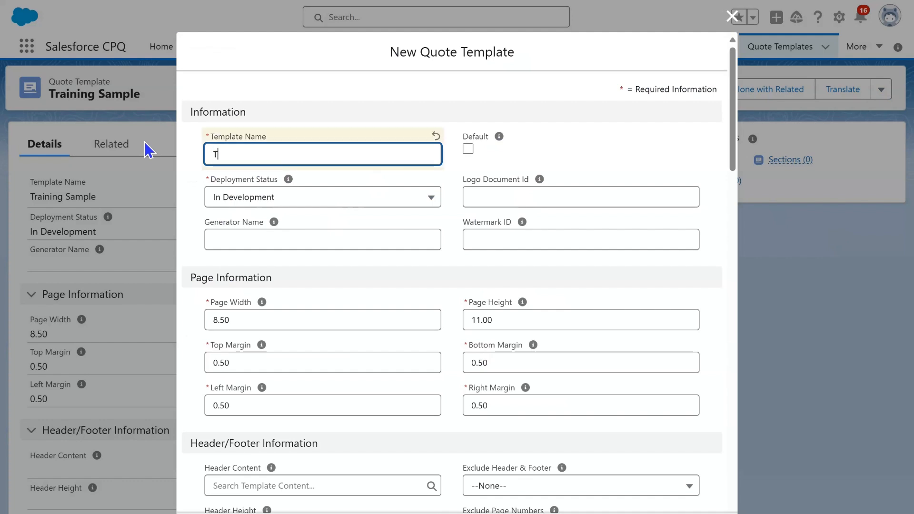
type("emplate Cor")
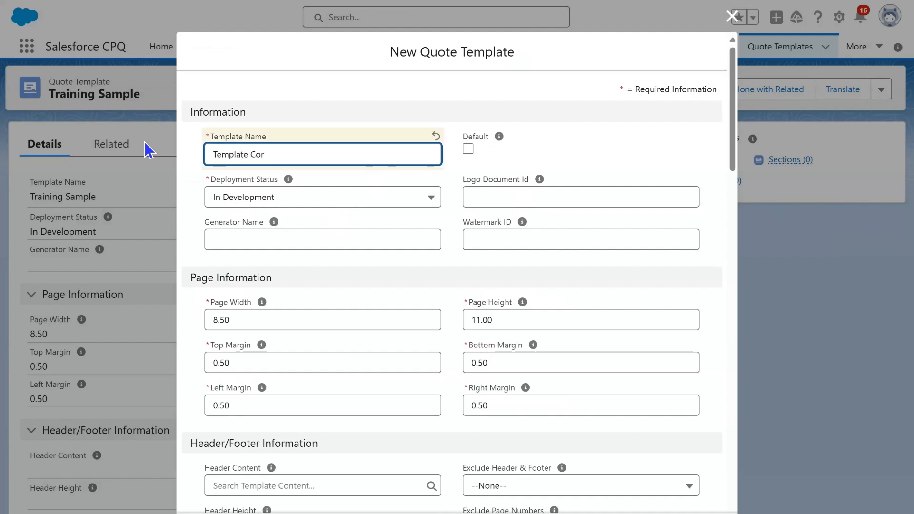
key("BackSpace")
key("BackSpace")
type("Corporate")
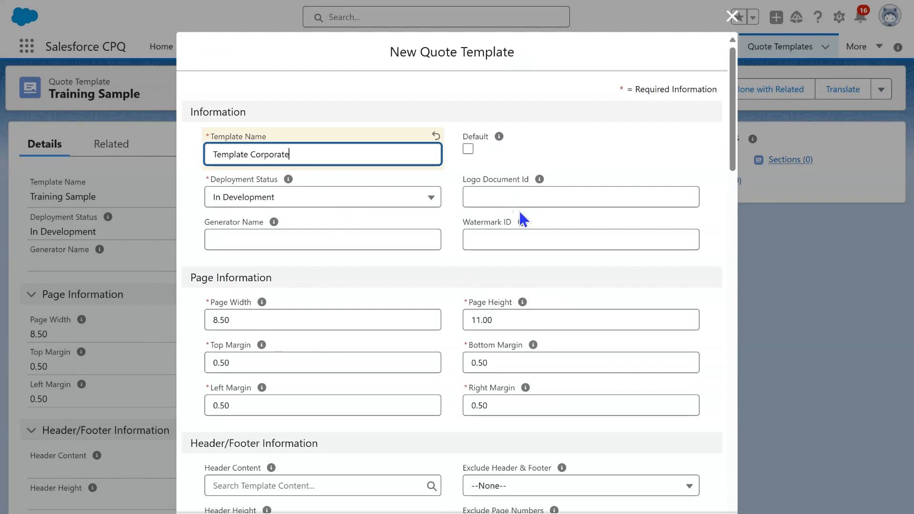
scroll(533, 221, "down", 10)
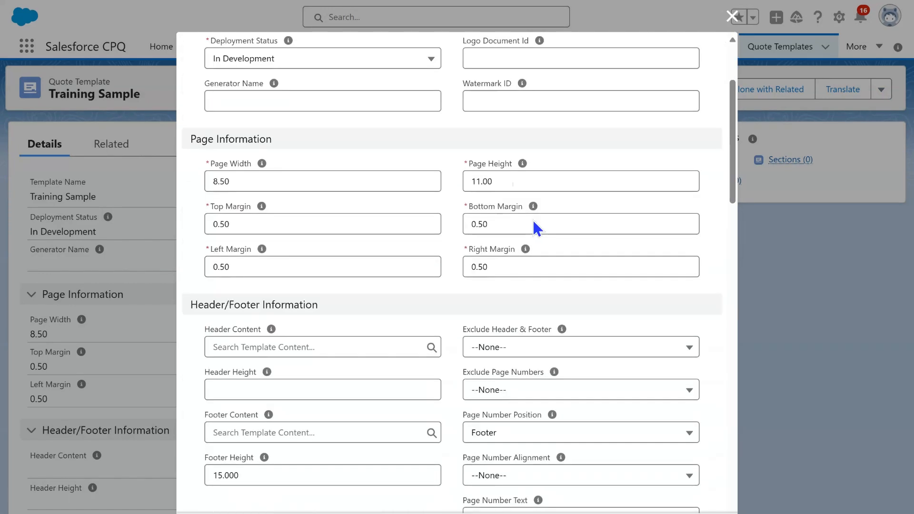
scroll(534, 227, "down", 15)
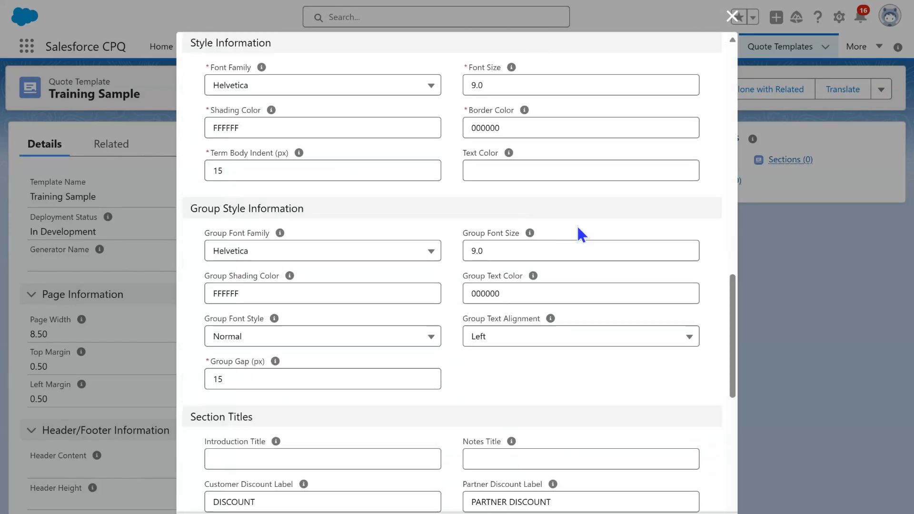
scroll(582, 234, "down", 3)
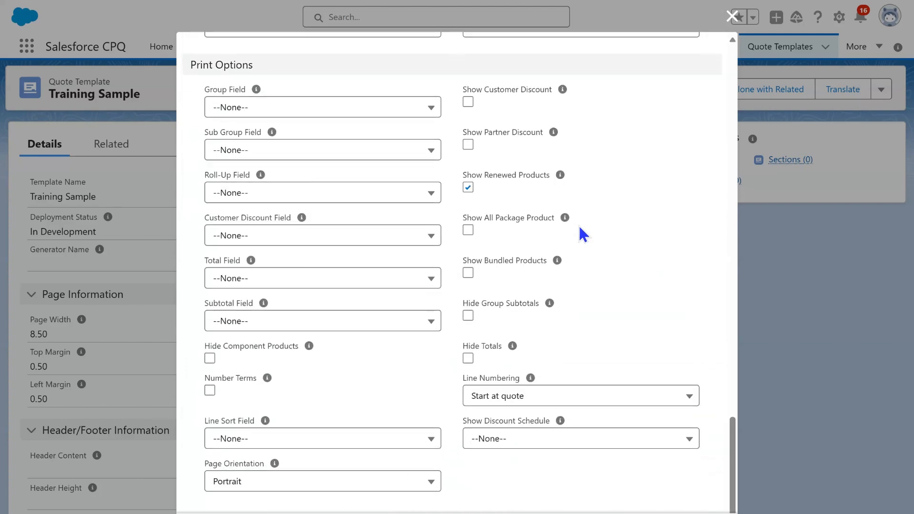
scroll(579, 227, "up", 20)
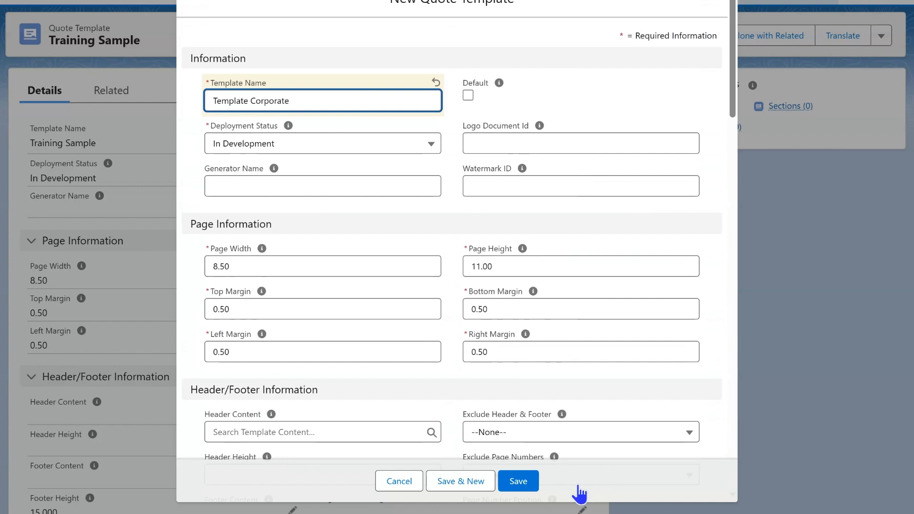
left_click(519, 480)
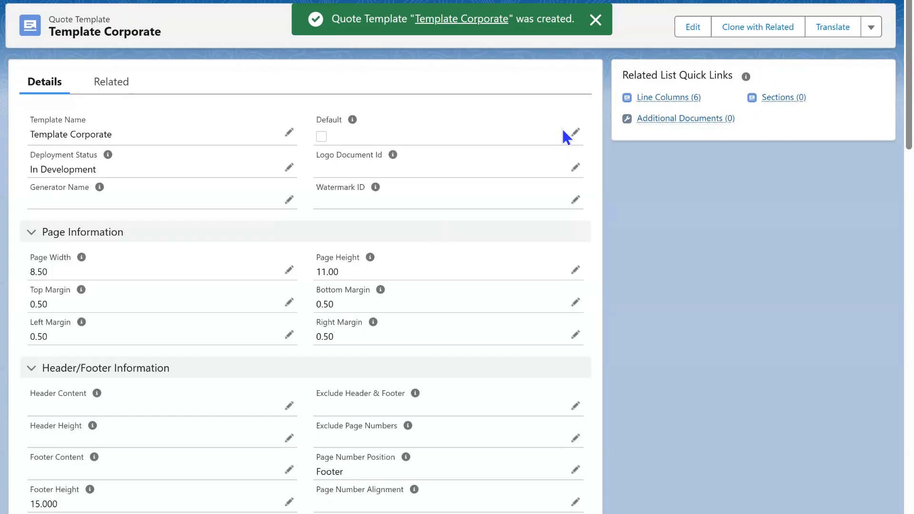
- Mark Template Corporate as a default quote template and save the change
left_click(574, 131)
left_click(321, 161)
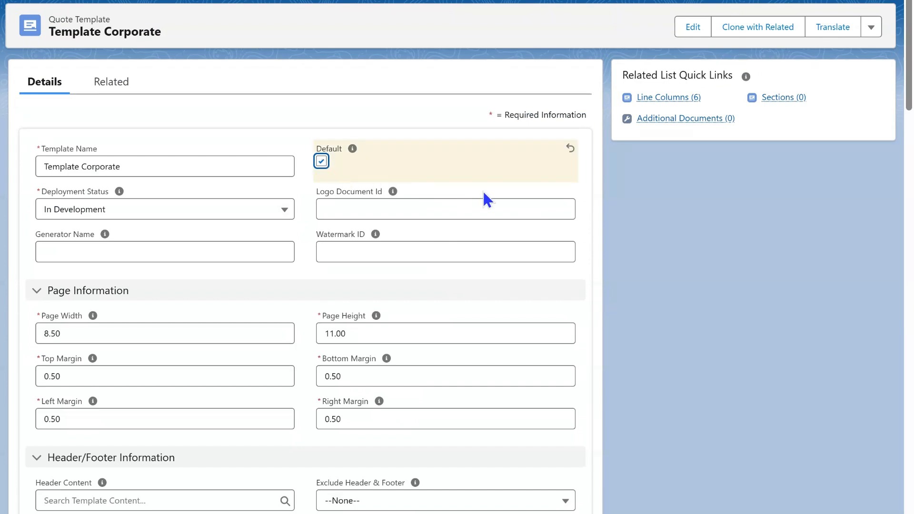
scroll(483, 193, "down", 20)
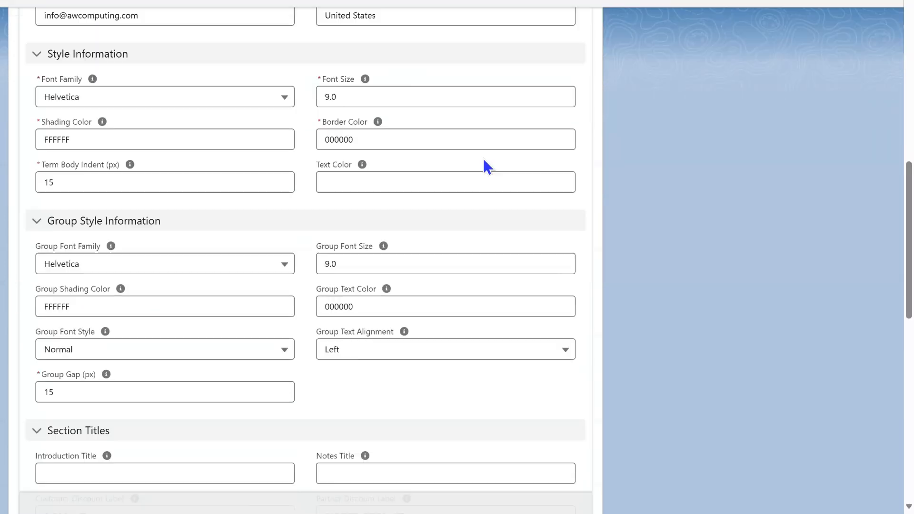
left_click(336, 496)
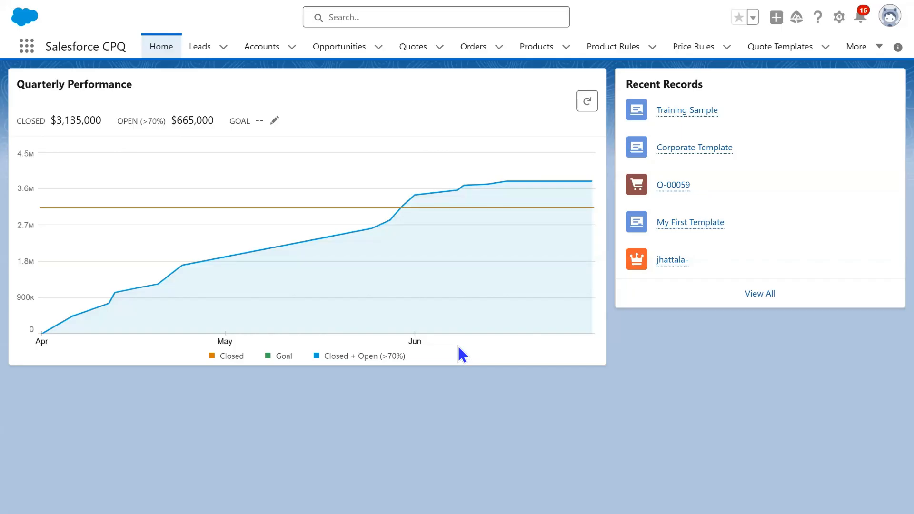
- Create a new quote template from scratch named Template Small Business, mark it as default, and save it
left_click(781, 54)
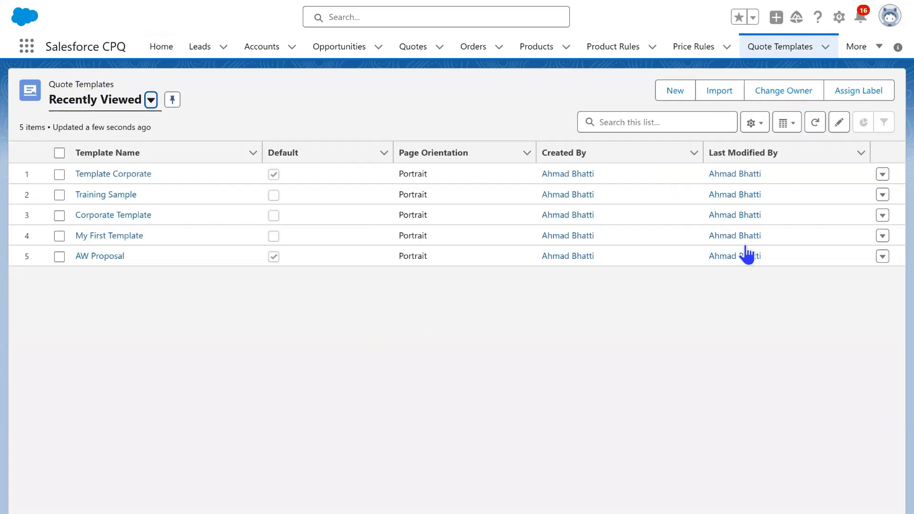
left_click(676, 92)
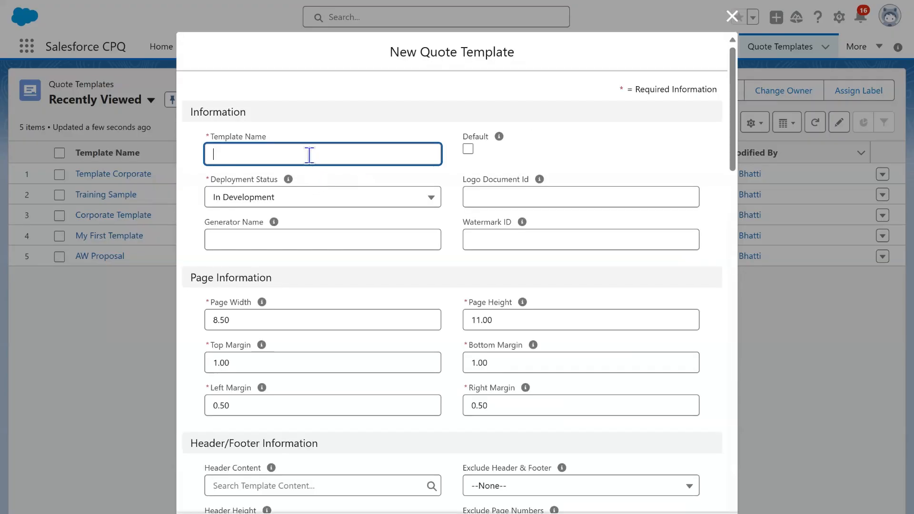
type("Template ")
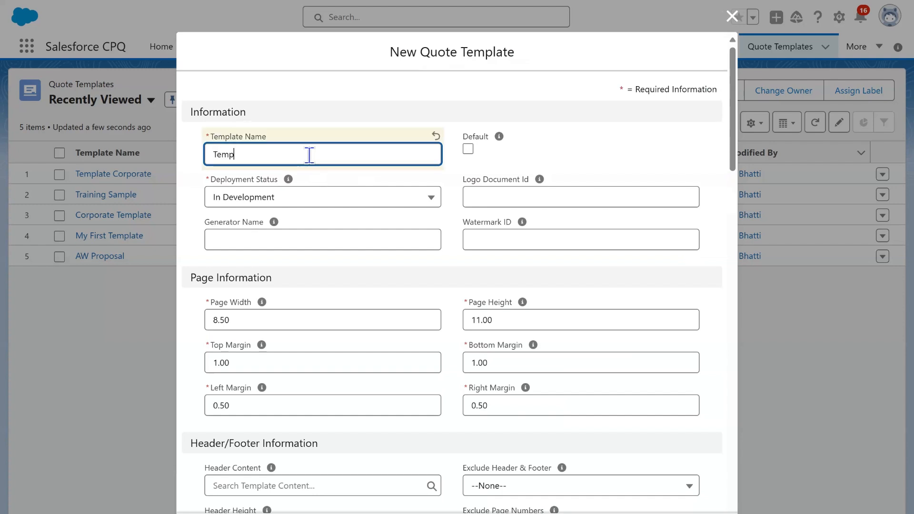
type("Small Business")
left_click(467, 152)
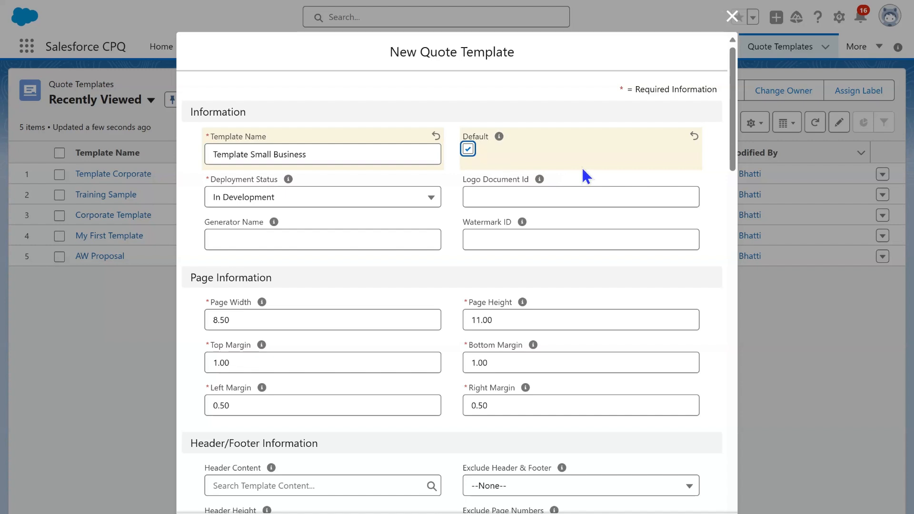
scroll(547, 224, "down", 20)
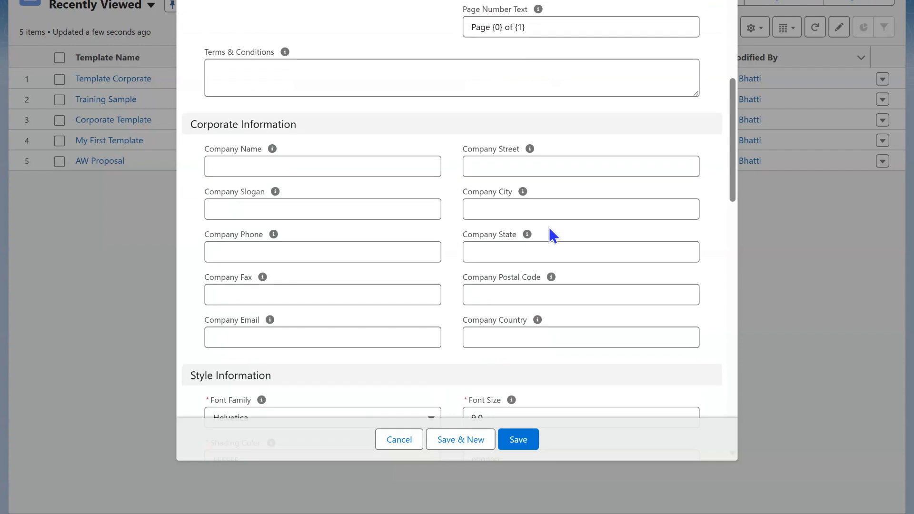
left_click(525, 443)
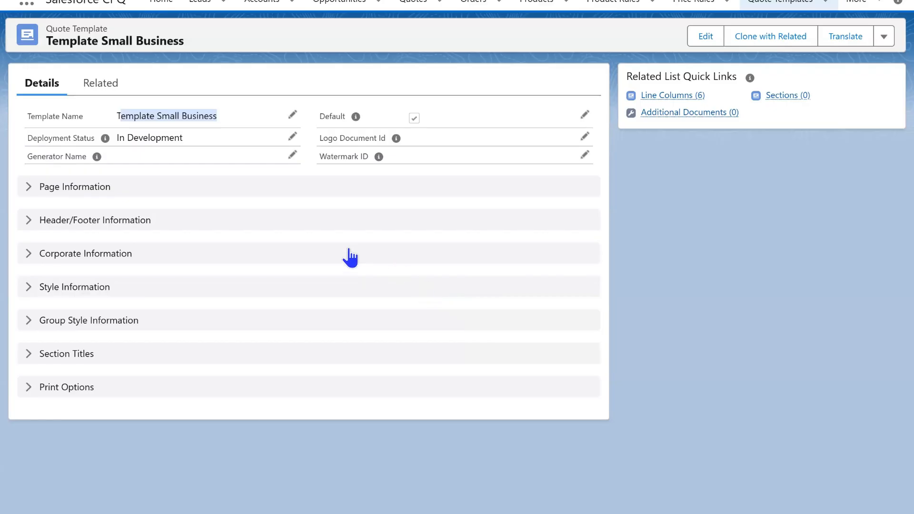
- Examine the Template Name and Default fields of the Template Small Business record
left_click(243, 123)
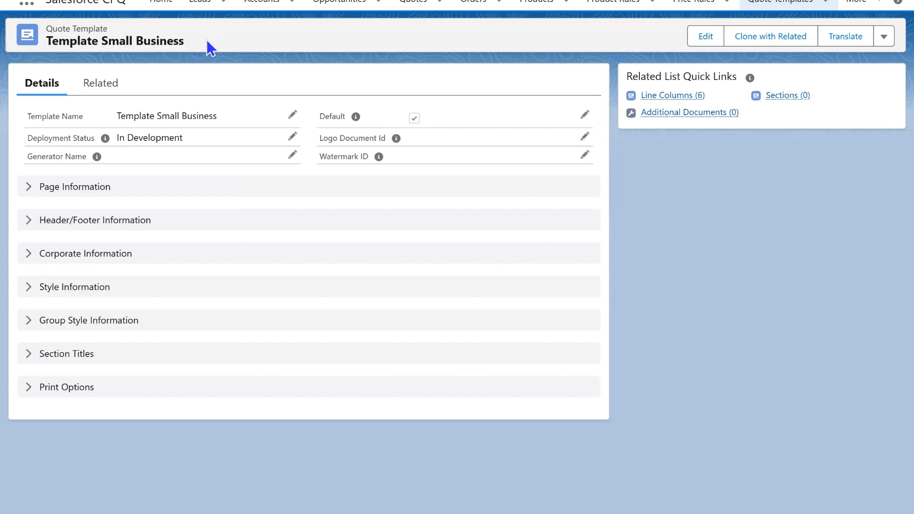
left_click_drag(207, 39, 45, 38)
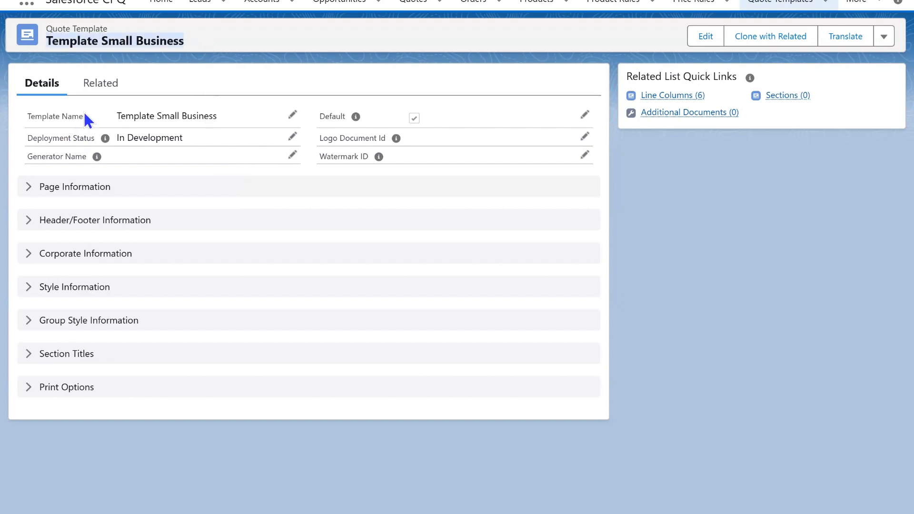
left_click_drag(89, 113, 27, 117)
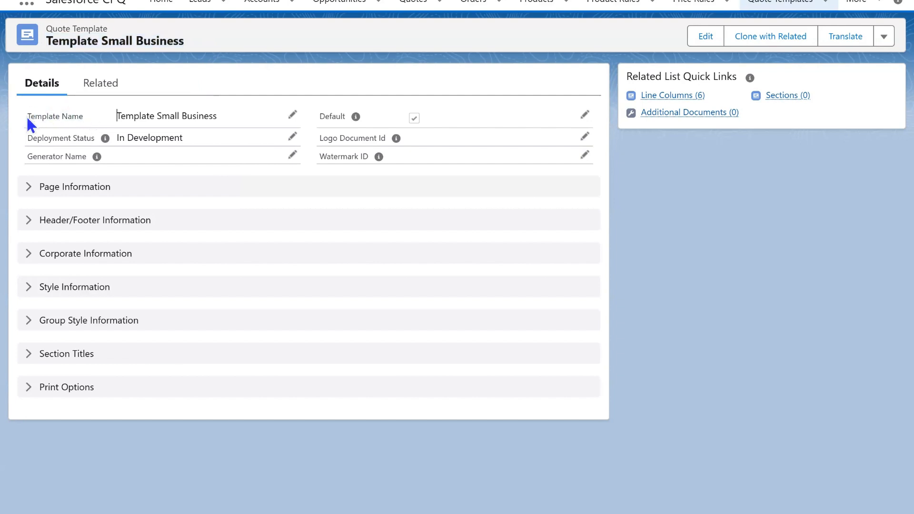
left_click_drag(218, 117, 117, 116)
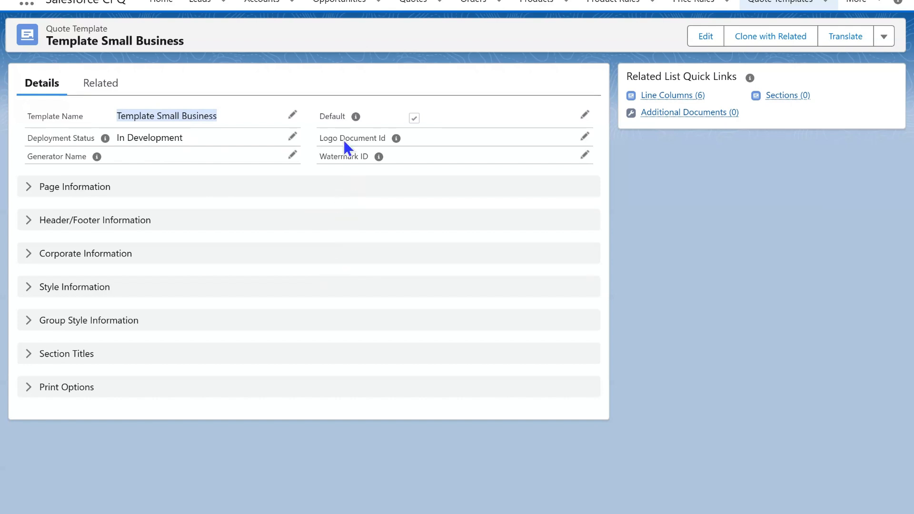
double_click(334, 115)
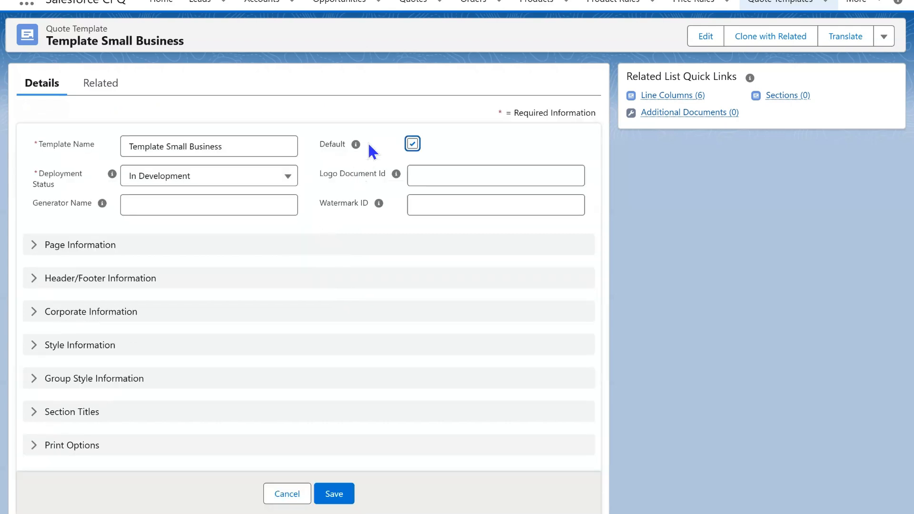
left_click(288, 494)
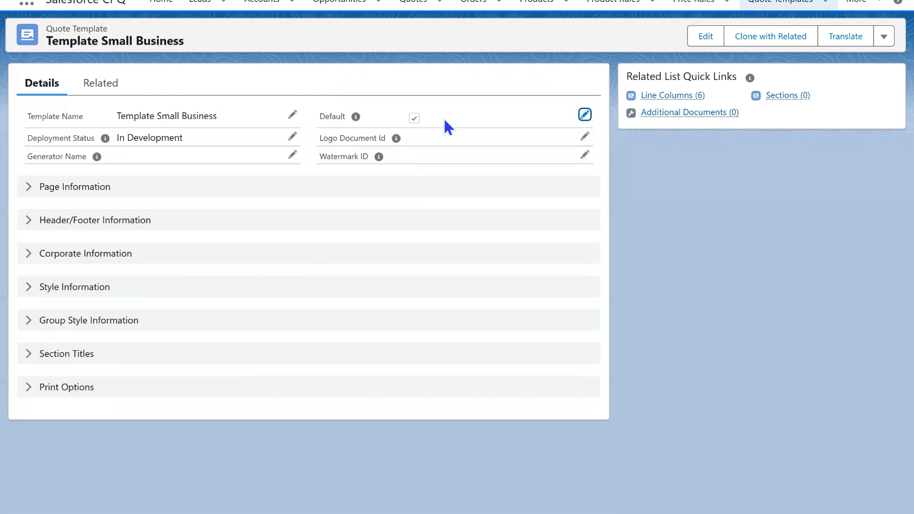
left_click(502, 275)
double_click(333, 117)
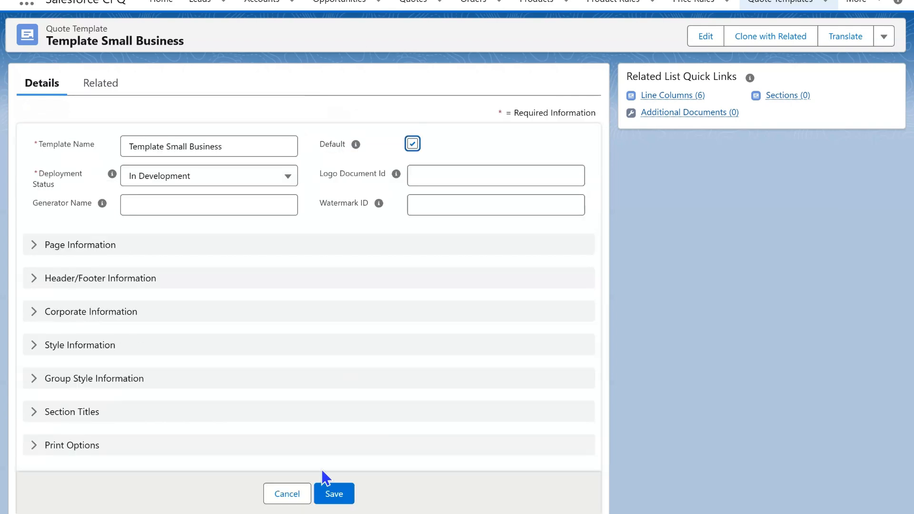
left_click(283, 493)
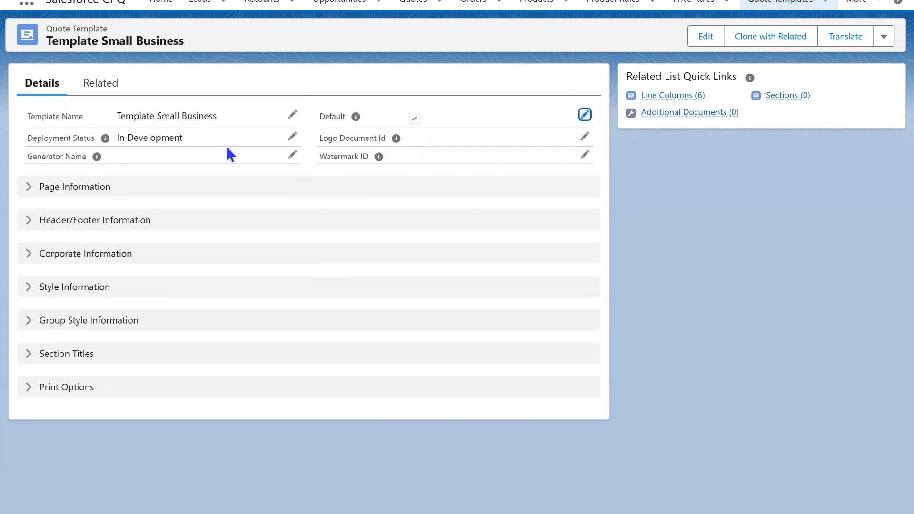
- Set the deployment status of Template Small Business to Deployed
left_click(293, 137)
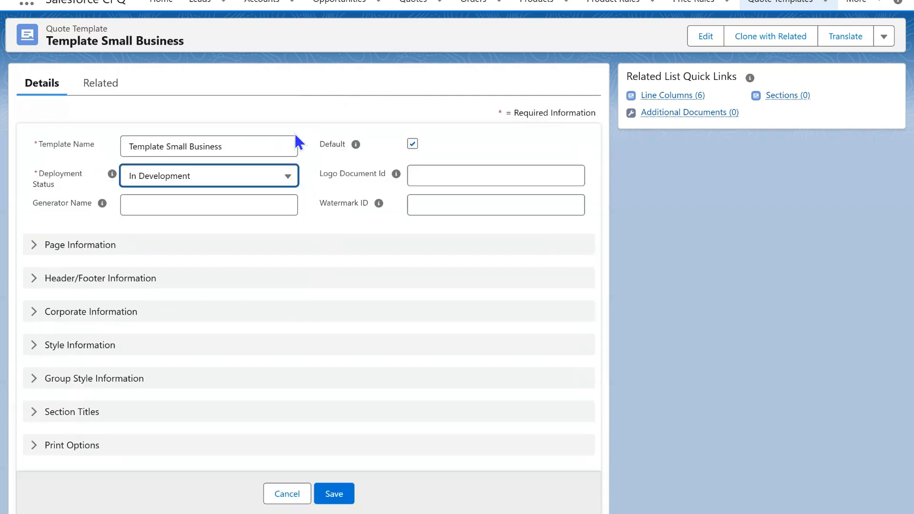
left_click(255, 183)
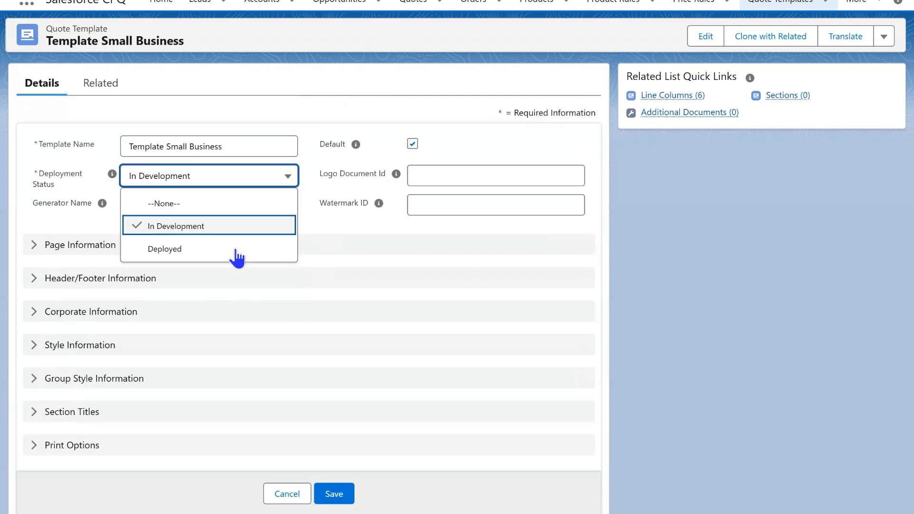
left_click(221, 229)
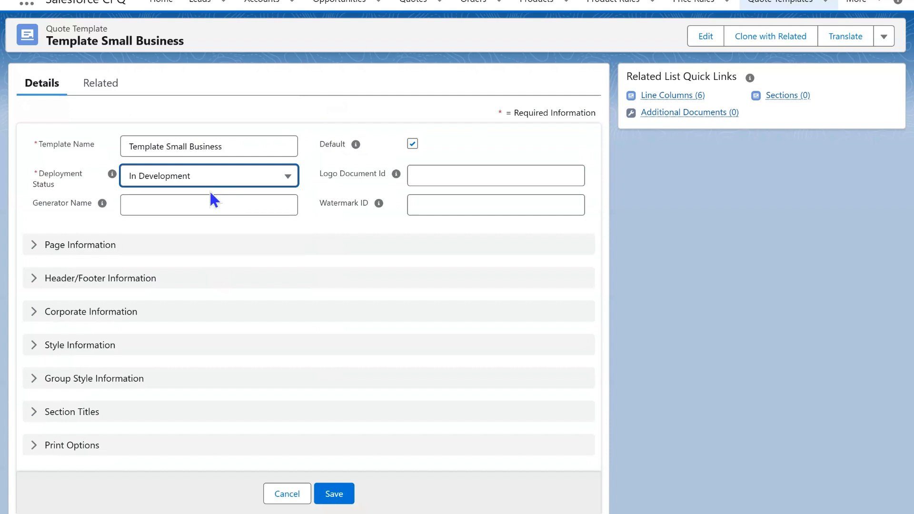
left_click(289, 180)
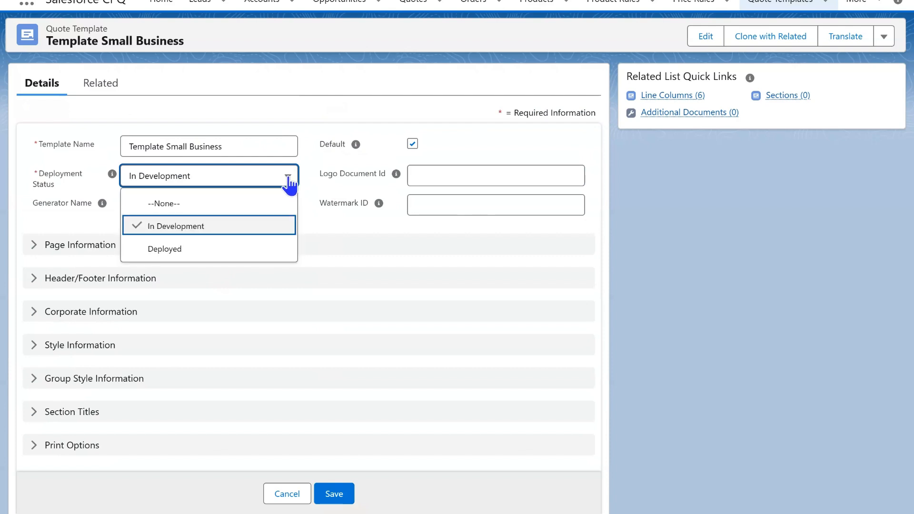
left_click(190, 247)
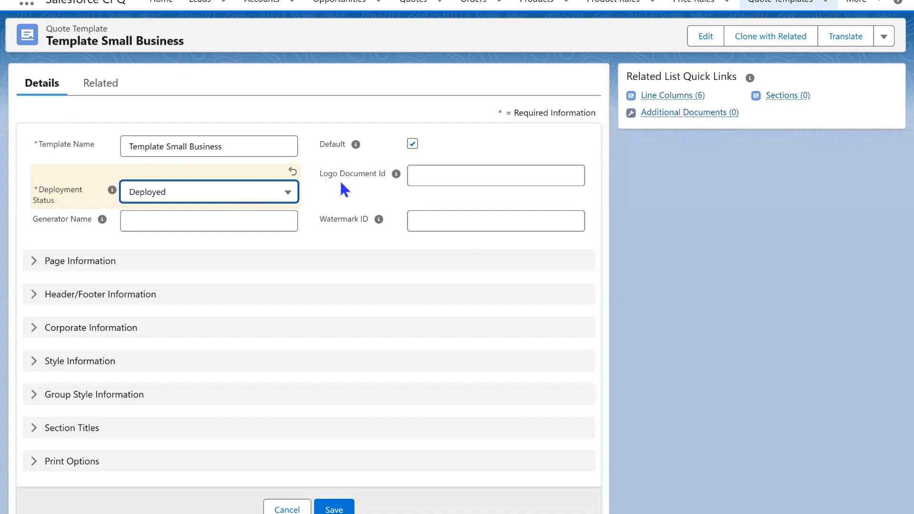
- Examine the Logo Document Id, Generator Name and Watermark ID fields of Template Small Business, and discard the unsaved edits
left_click(389, 174)
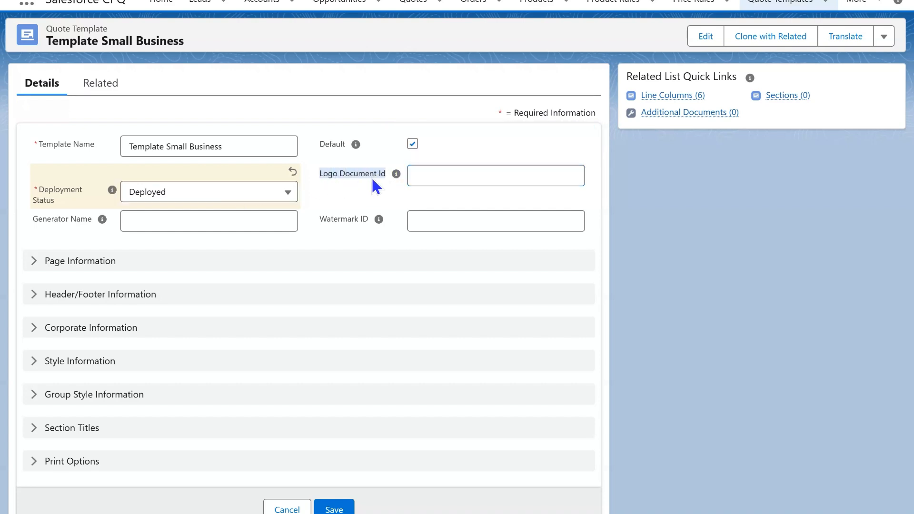
left_click(397, 174)
left_click(95, 219)
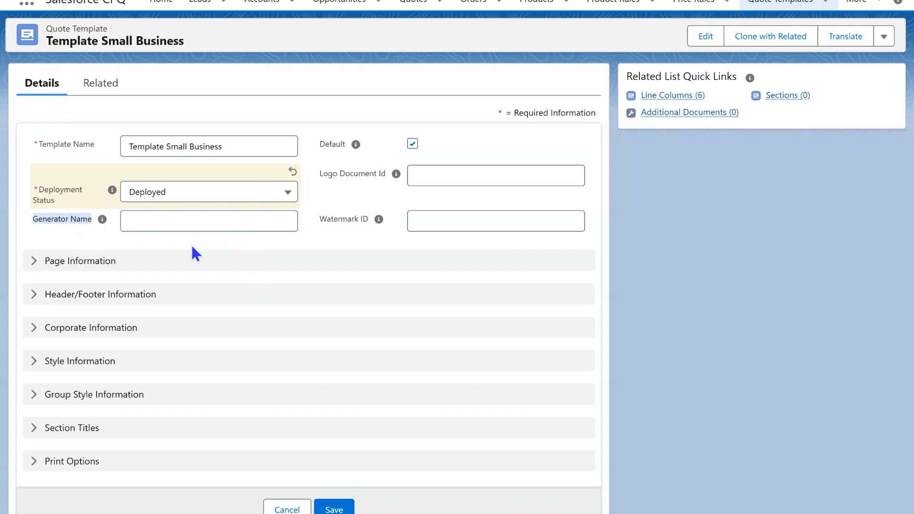
left_click(90, 239)
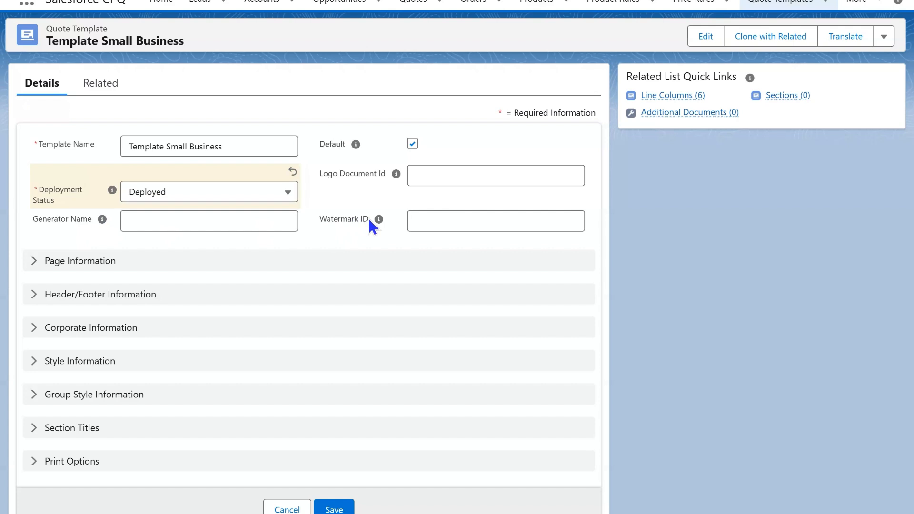
left_click_drag(368, 218, 321, 219)
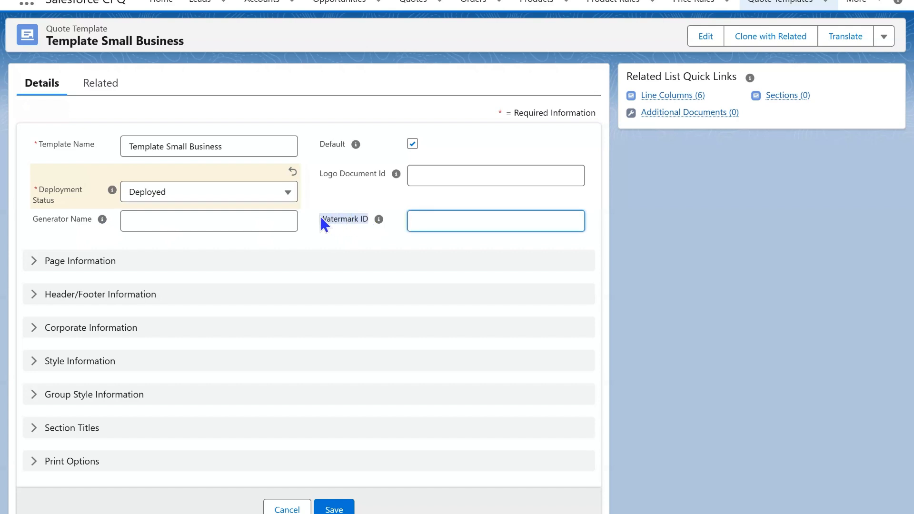
left_click(379, 220)
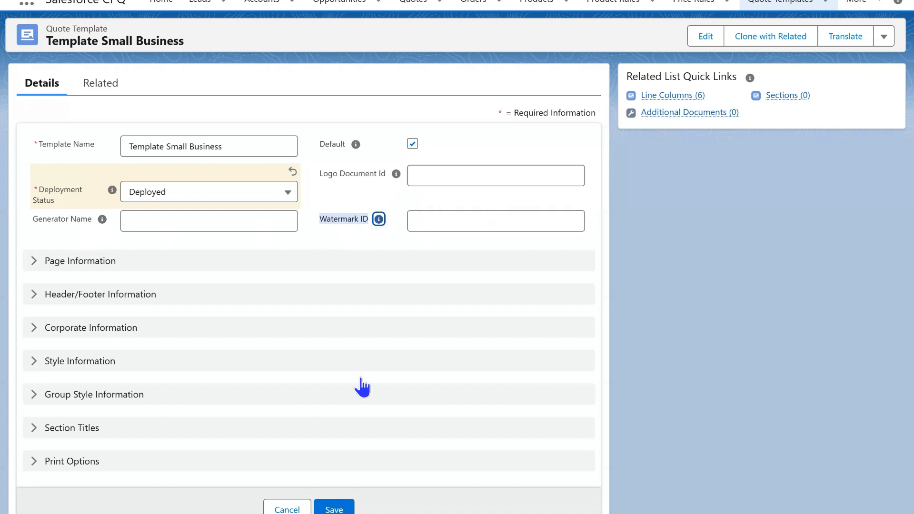
left_click(305, 240)
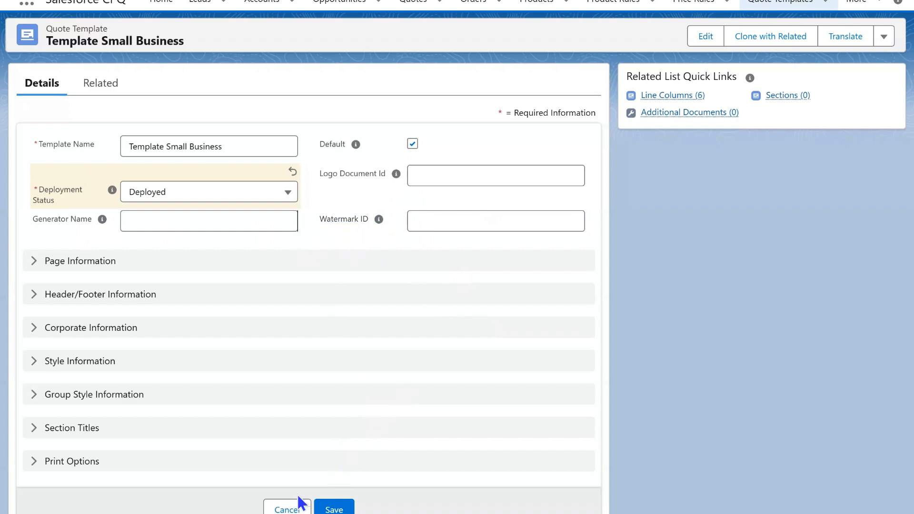
left_click(287, 509)
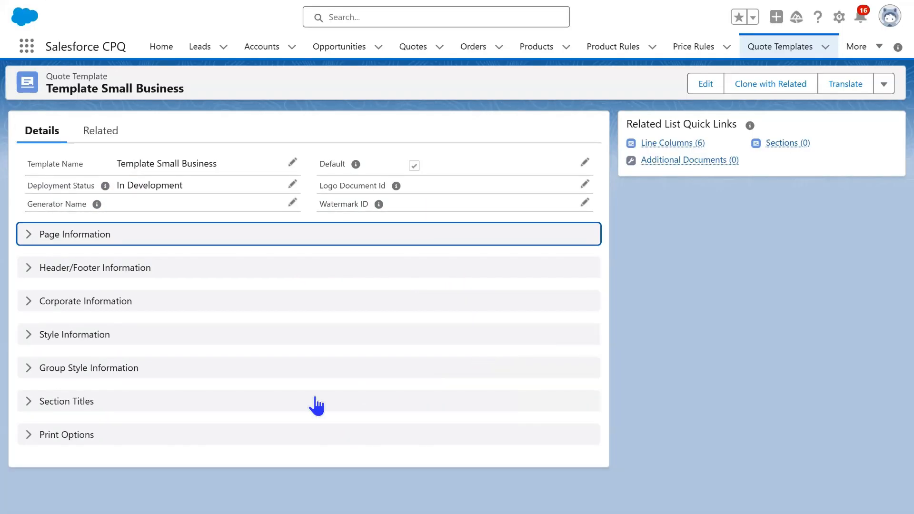
- Expand the Page Information section and examine the Page Width and Page Height fields with their help texts
left_click(28, 240)
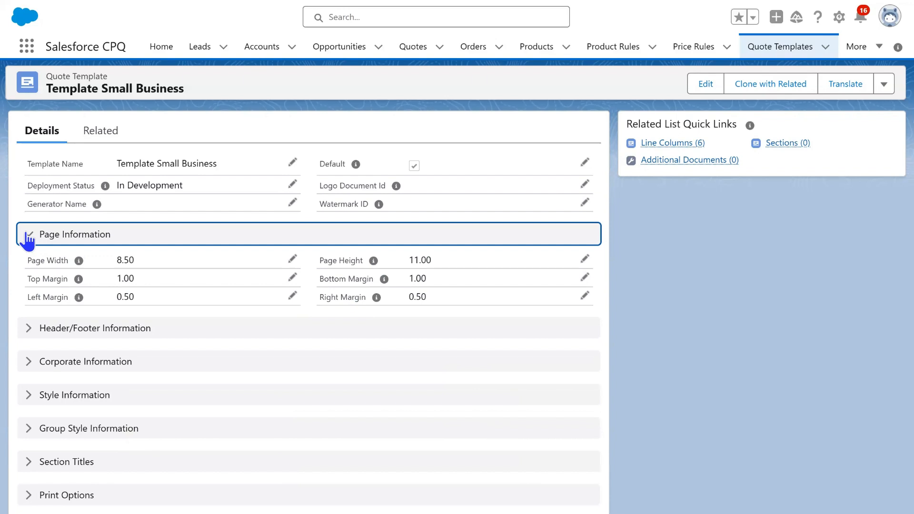
mouse_move(80, 284)
left_click_drag(67, 261, 29, 260)
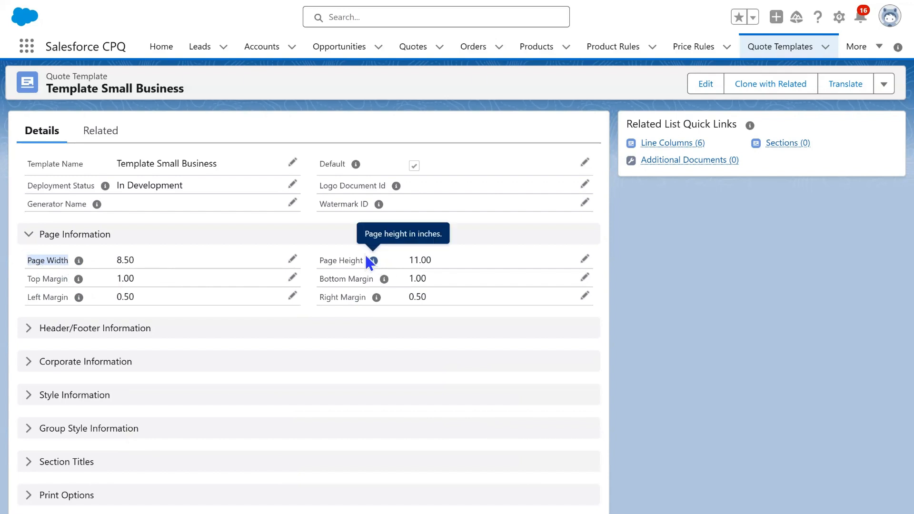
left_click_drag(363, 261, 322, 262)
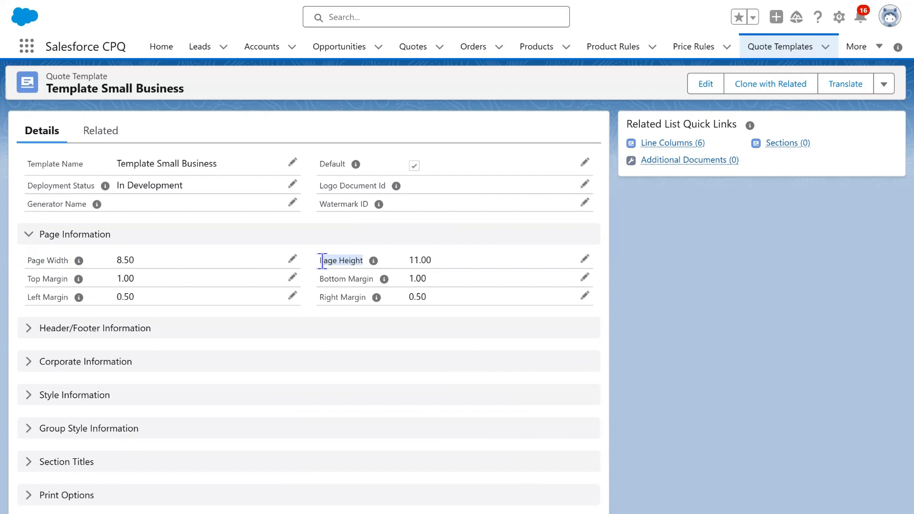
mouse_move(79, 261)
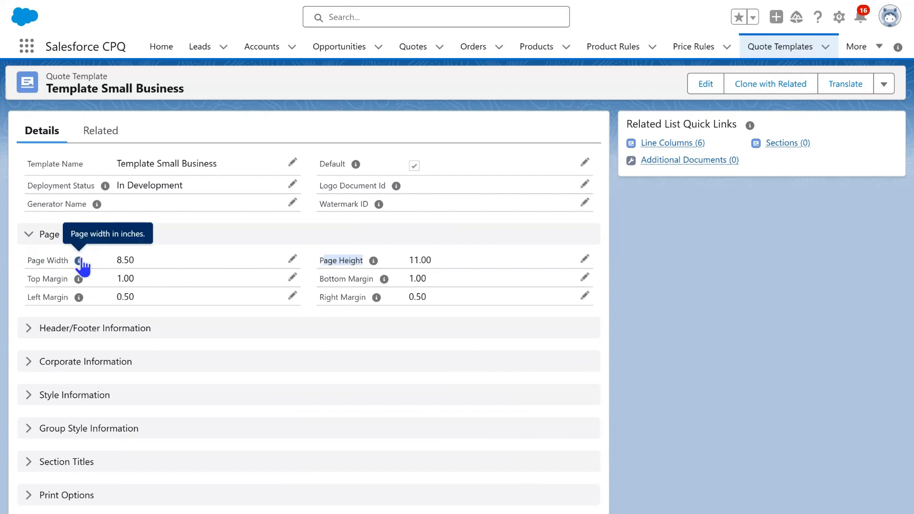
mouse_move(373, 262)
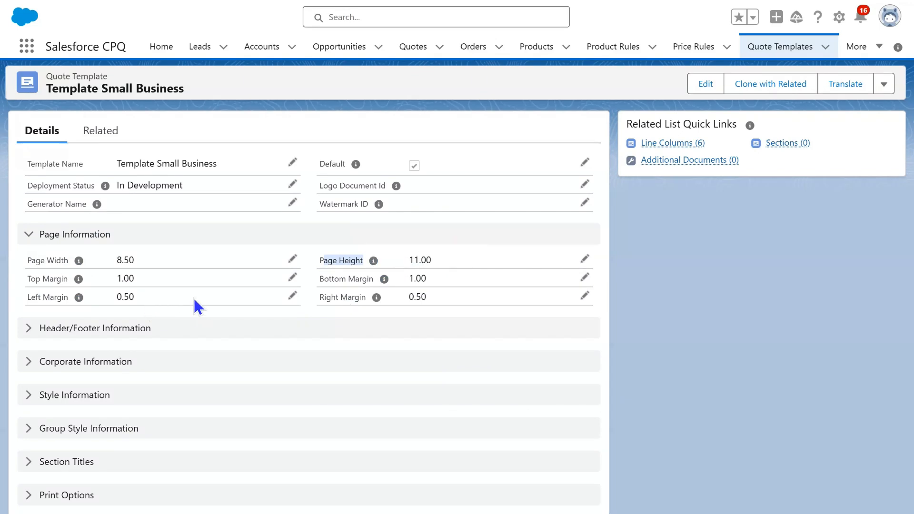
- Open the Page Information fields for editing, examine the page size and the top, bottom and left margins, and leave editing
left_click(585, 258)
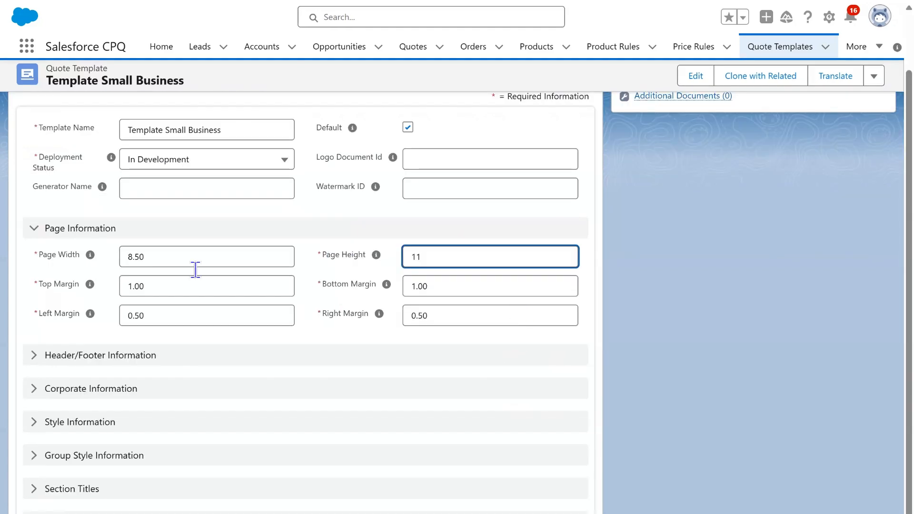
left_click(191, 259)
left_click(470, 258)
left_click(161, 287)
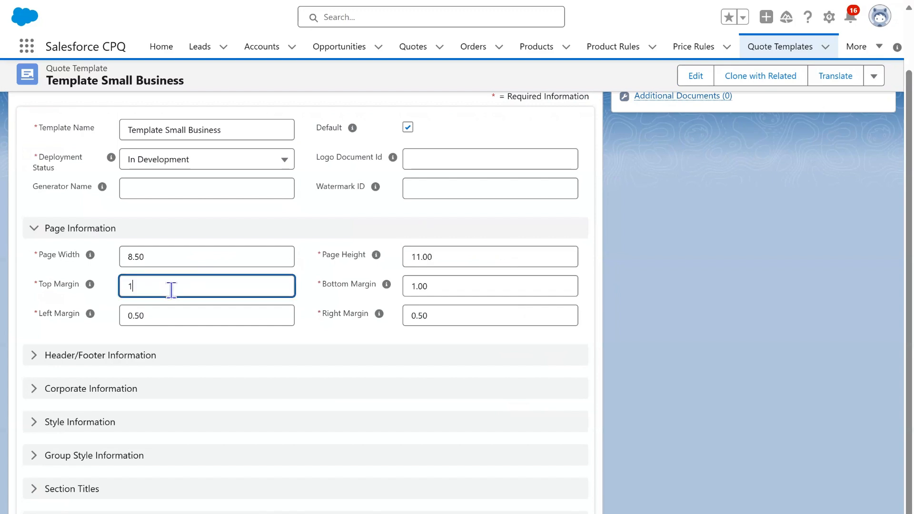
left_click(475, 288)
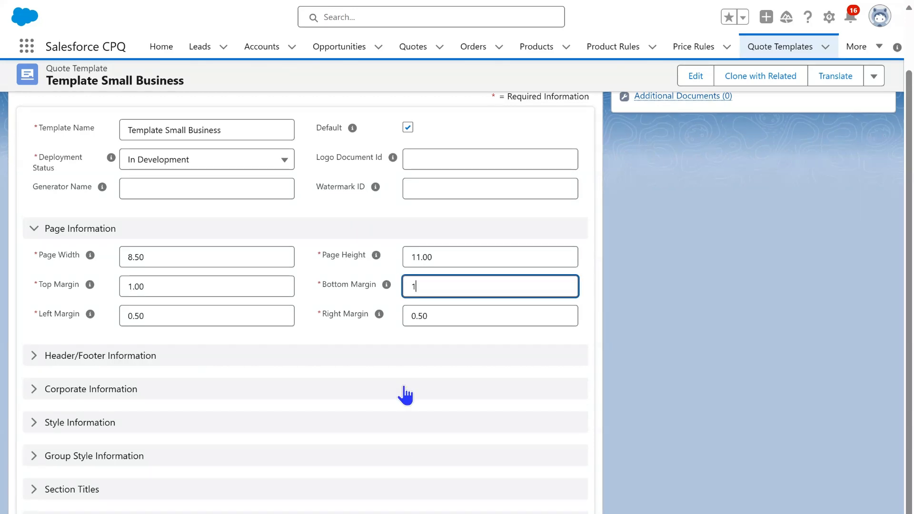
left_click(201, 315)
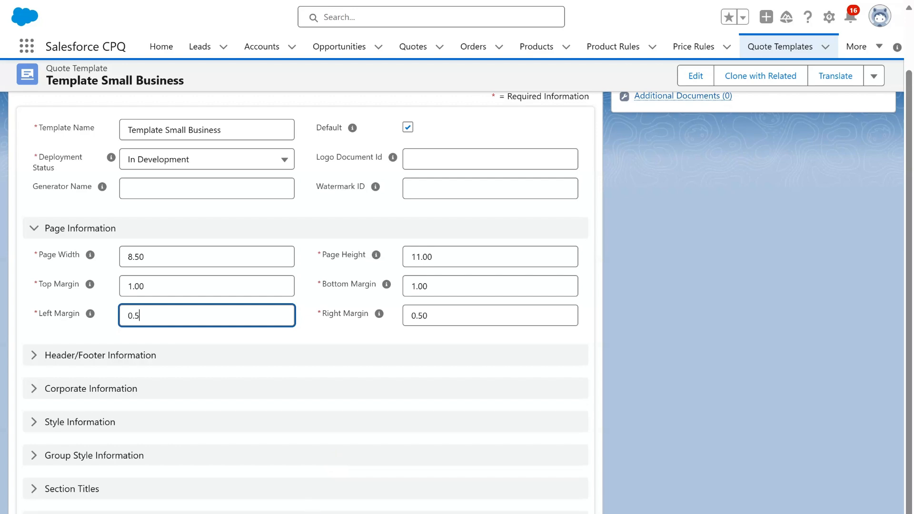
key("Return")
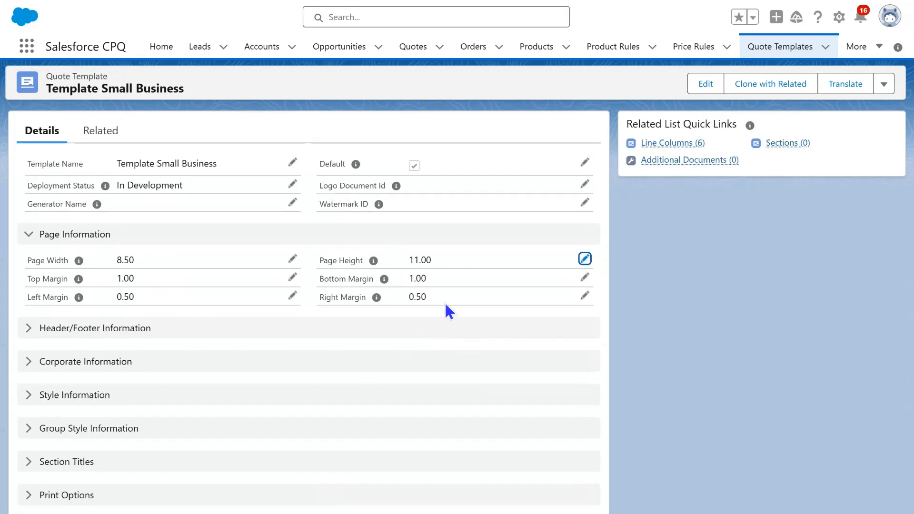
- Open the Header/Footer Information section for editing and examine the header content, header height, header/footer exclusion and page number exclusion options
double_click(458, 327)
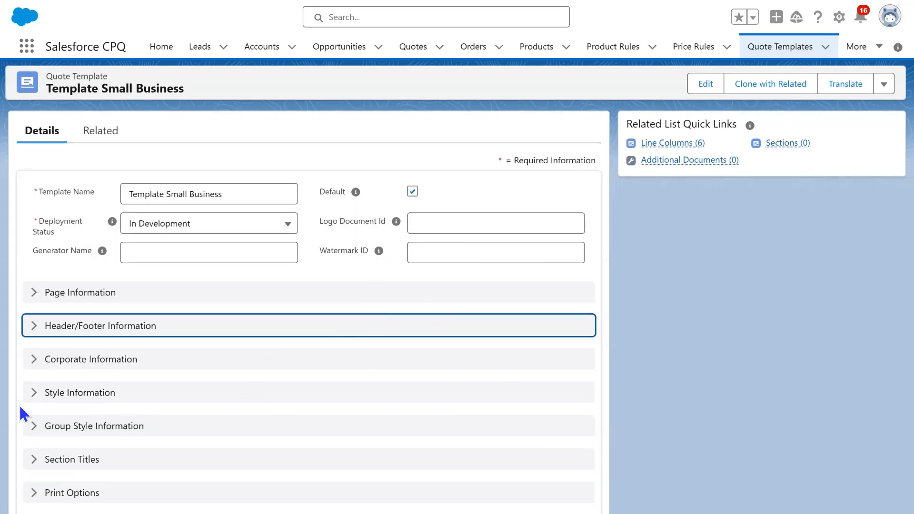
left_click(34, 330)
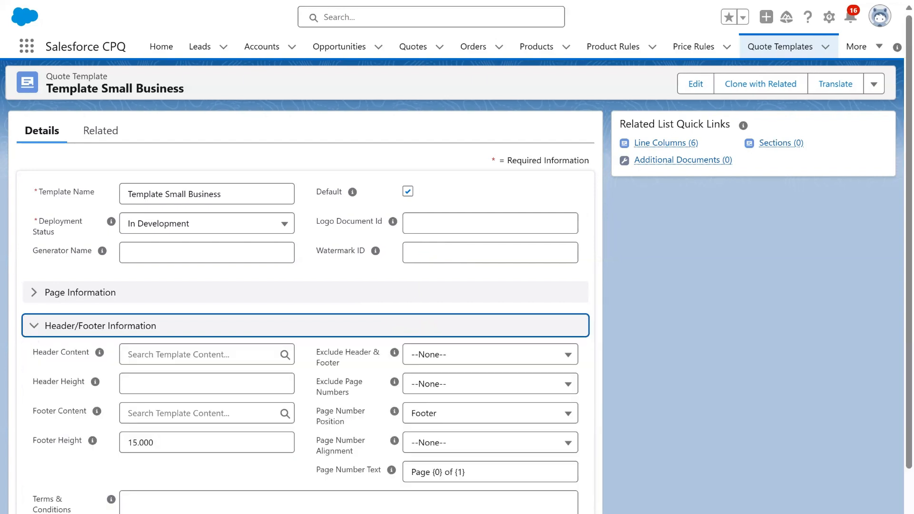
scroll(241, 369, "down", 3)
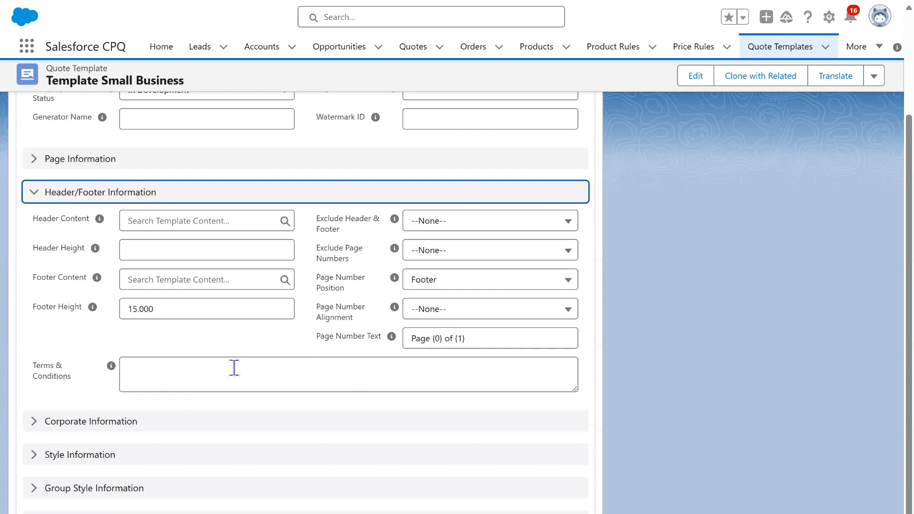
left_click(167, 221)
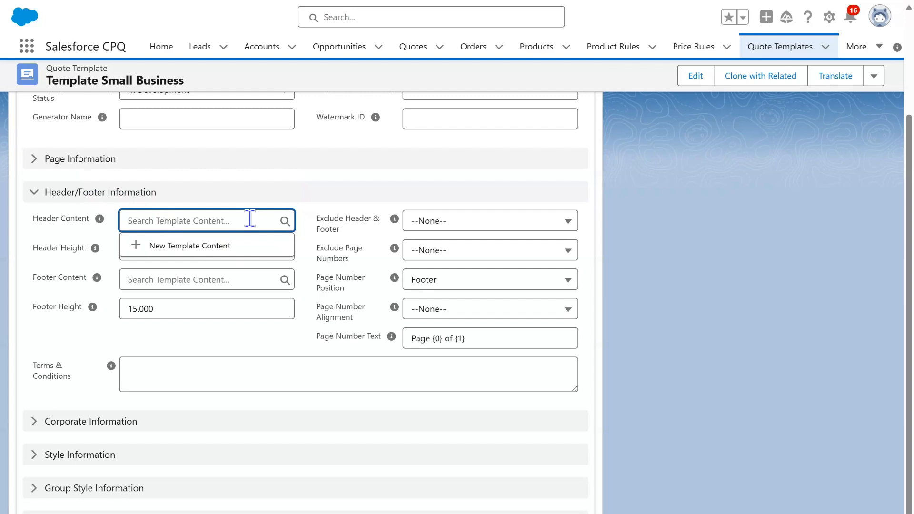
left_click(494, 229)
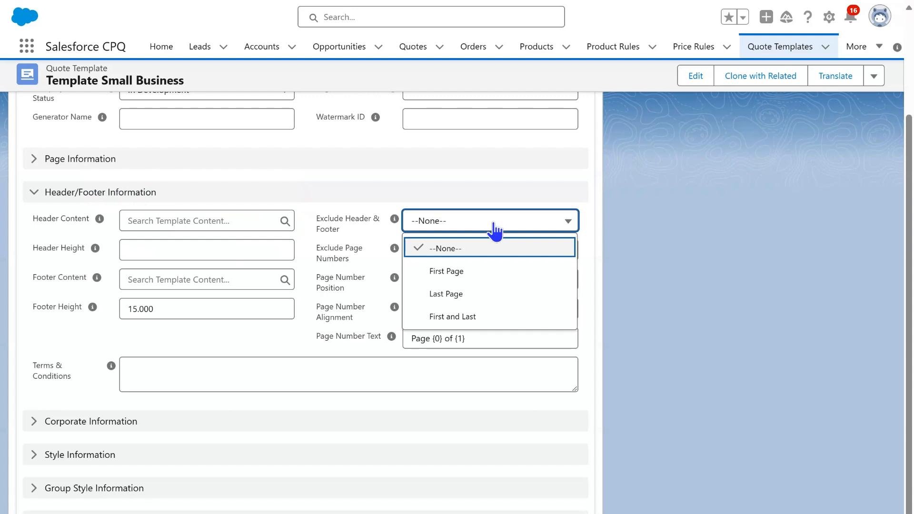
left_click(171, 257)
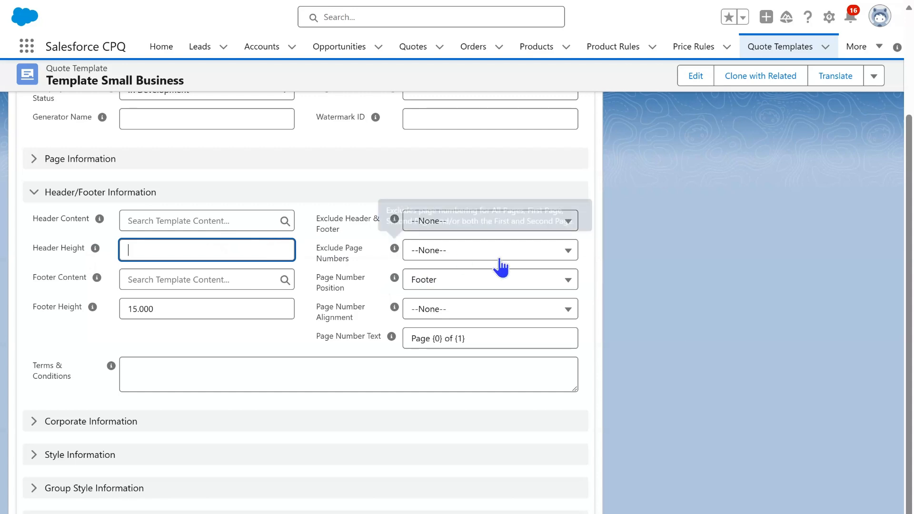
left_click(477, 257)
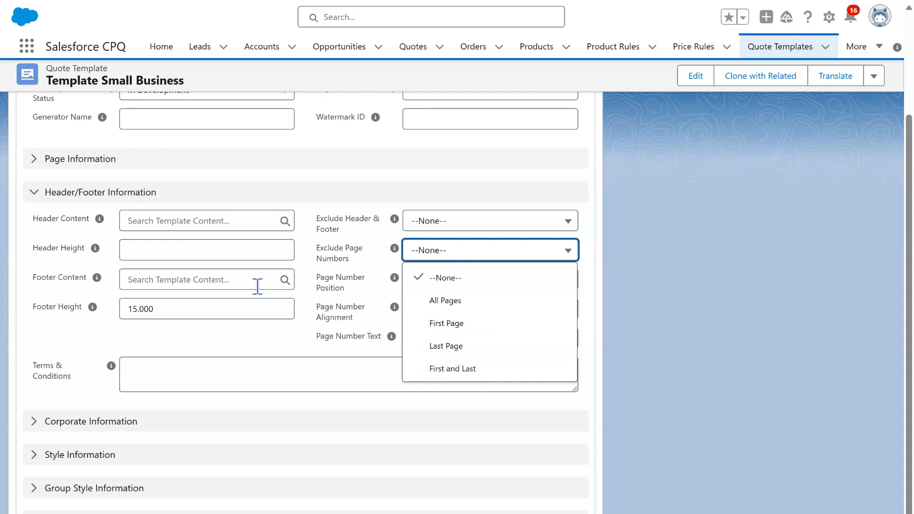
- Examine the footer content and height, page number position, alignment and text, and Terms & Conditions fields
left_click(226, 278)
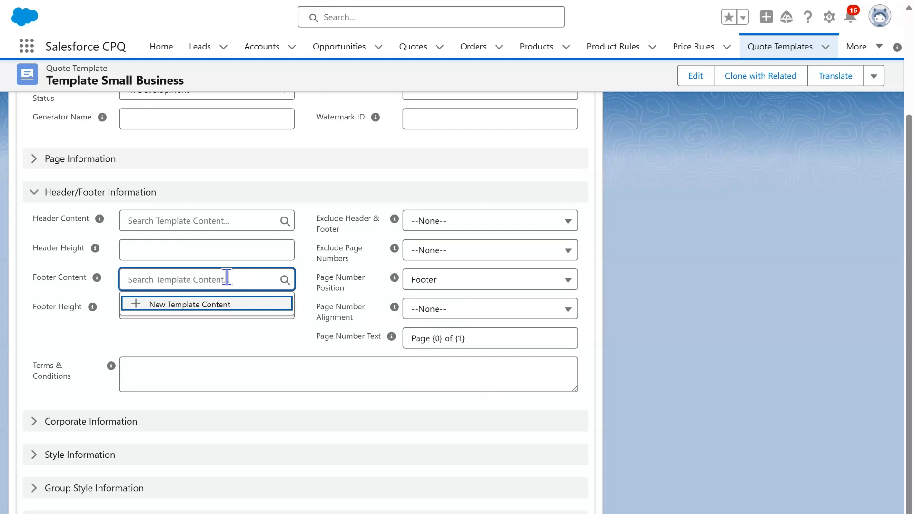
left_click(485, 285)
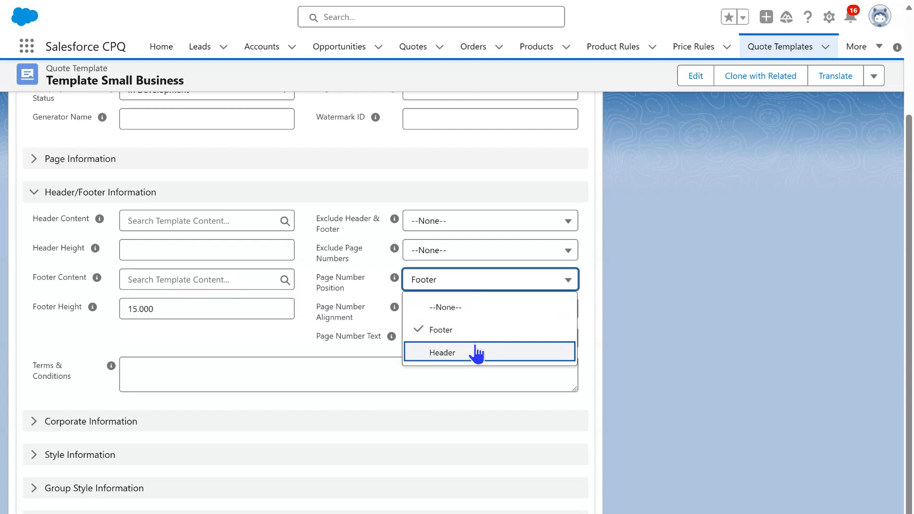
left_click(174, 308)
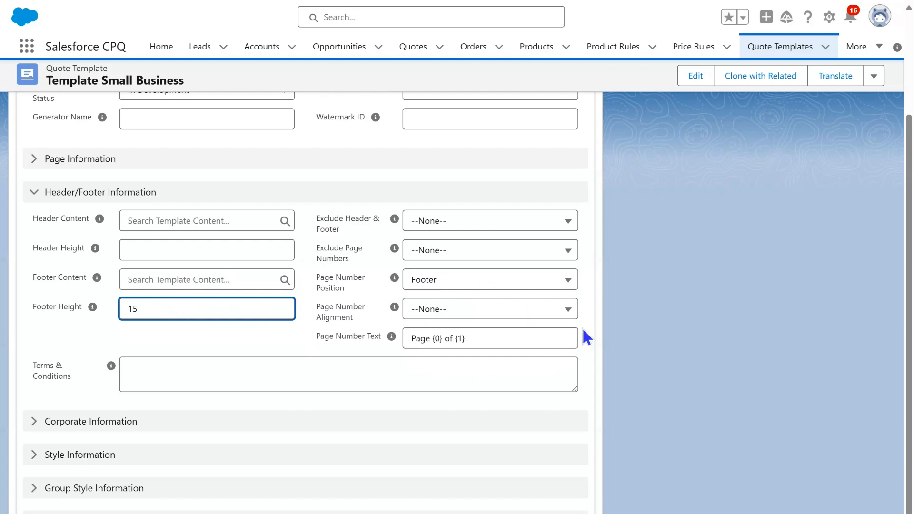
left_click(475, 315)
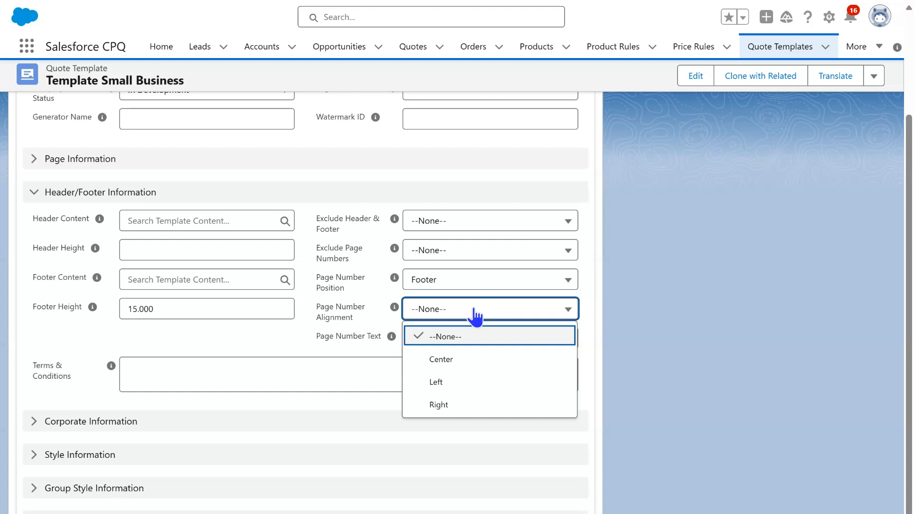
left_click(475, 315)
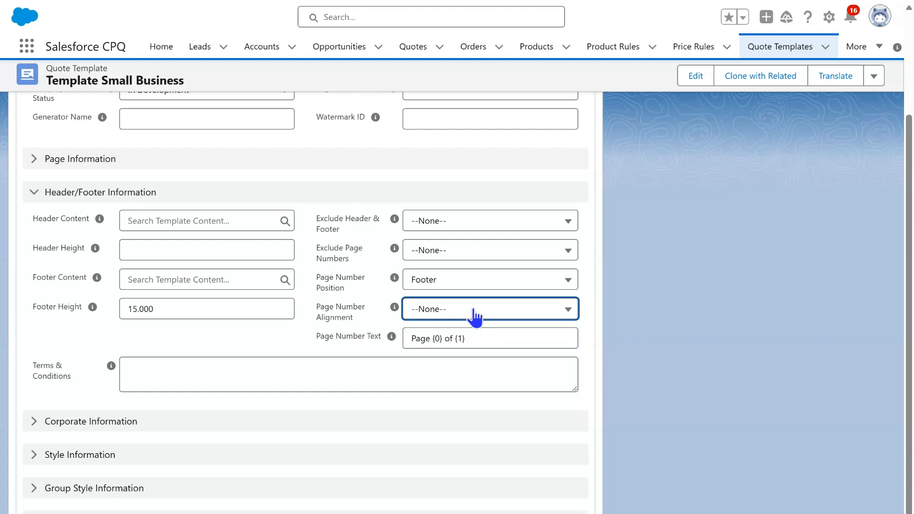
left_click(479, 341)
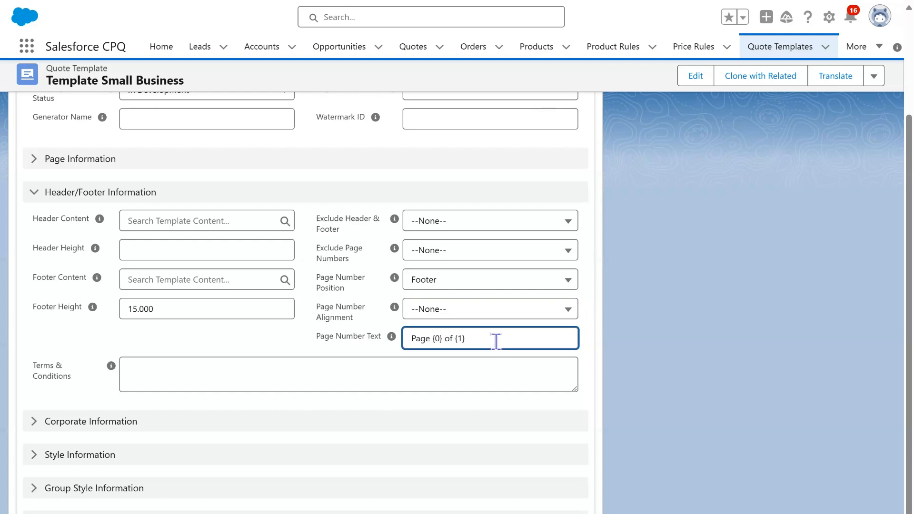
left_click_drag(491, 343, 384, 344)
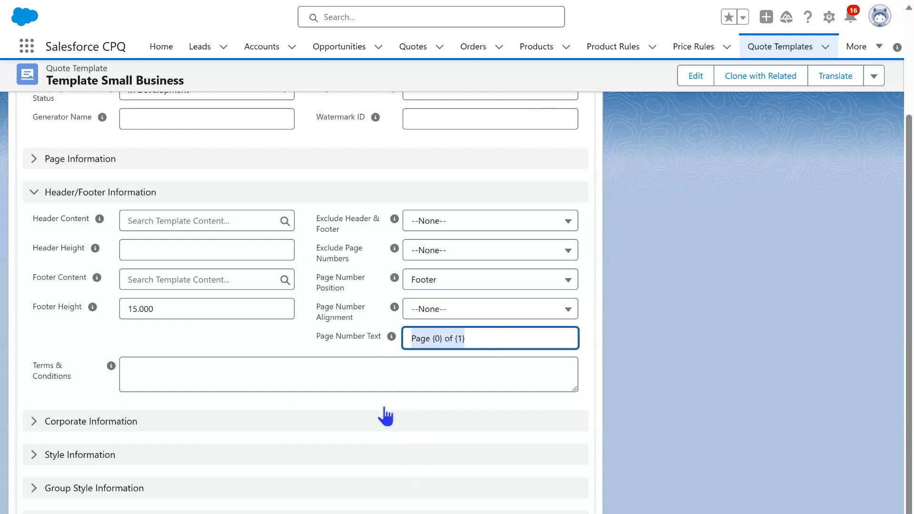
left_click(262, 376)
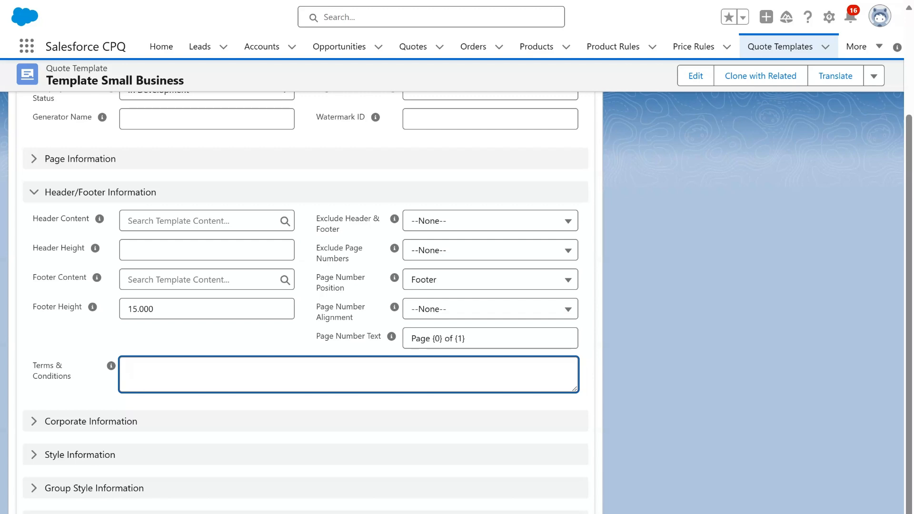
- Expand the Corporate Information section and examine the company name, slogan and address fields with their help texts
left_click(583, 441)
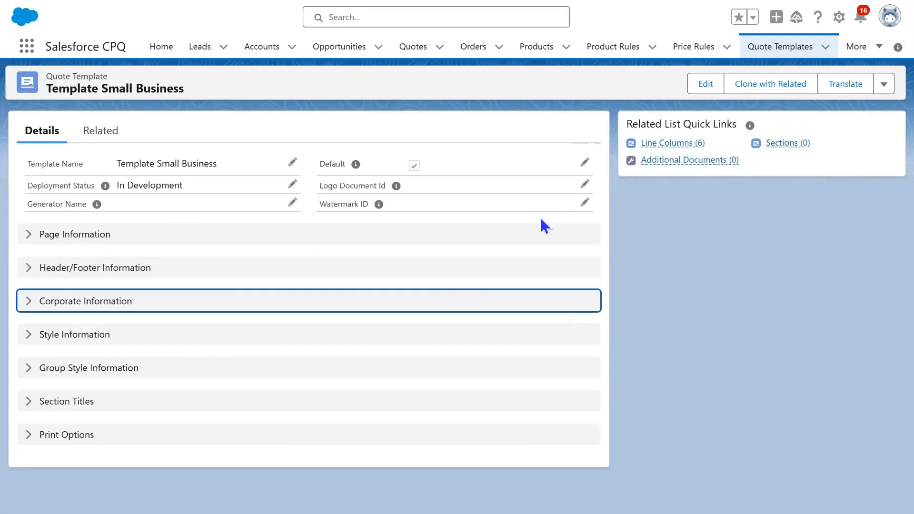
left_click(27, 309)
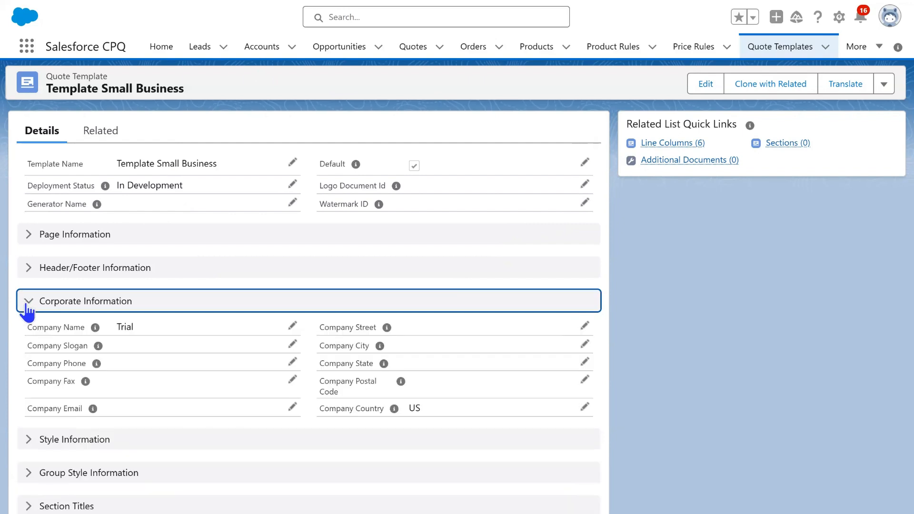
left_click(188, 325)
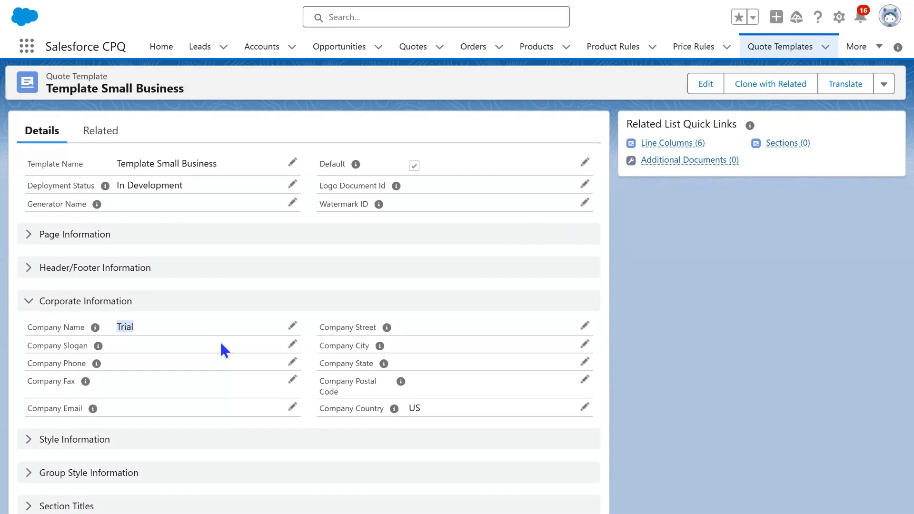
left_click_drag(377, 327, 329, 327)
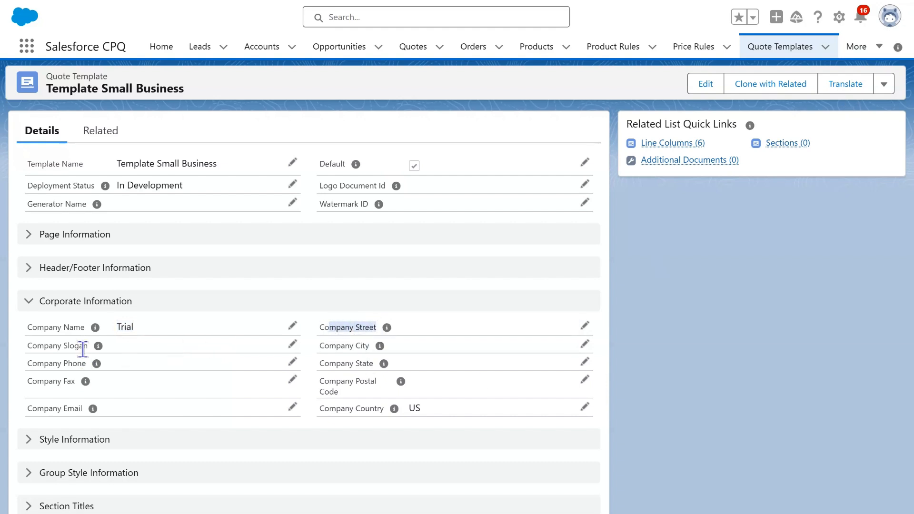
left_click_drag(89, 346, 29, 347)
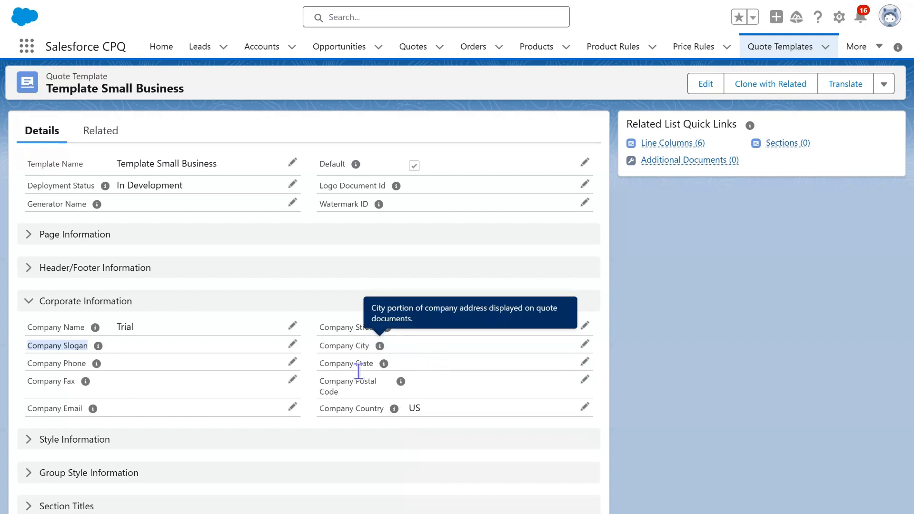
mouse_move(400, 383)
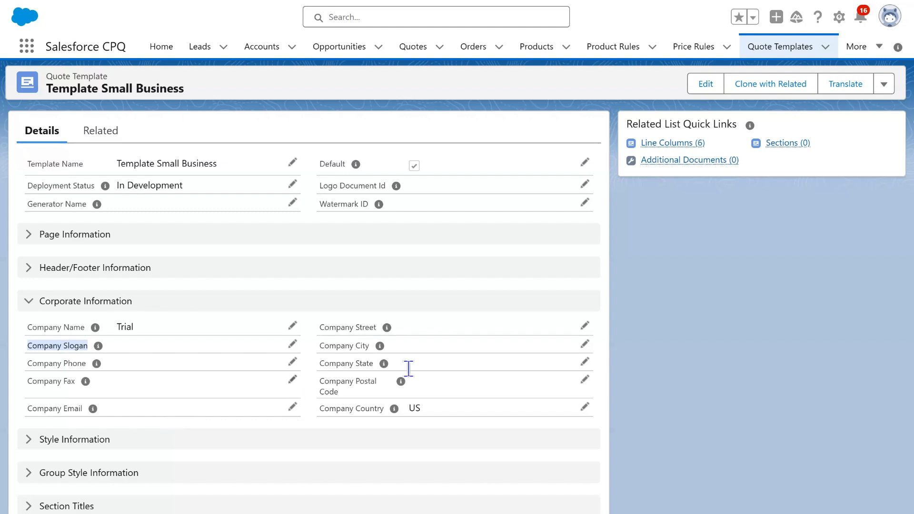
- Set the company name to Manal Incorporation and slogan to "Quality is our moto", fill in the company's phone, email and address, and save
left_click(586, 322)
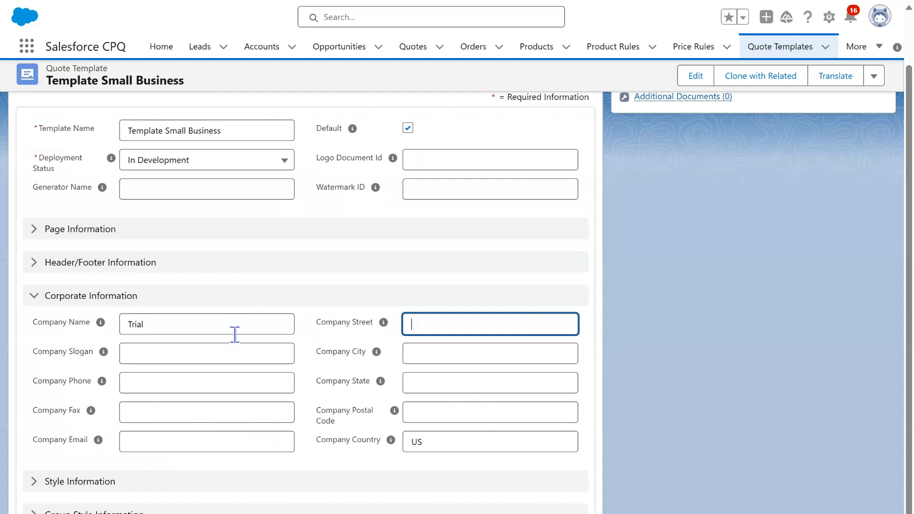
left_click(461, 445)
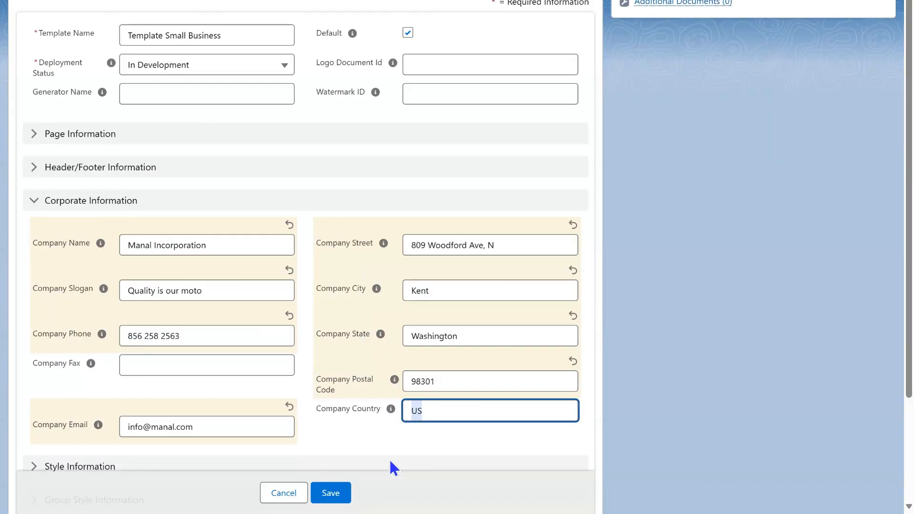
left_click(331, 495)
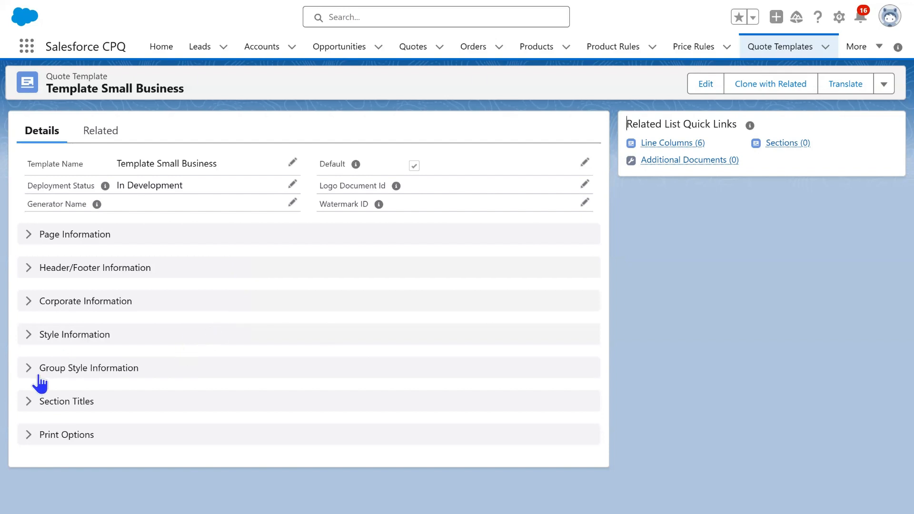
- Expand the Style Information section, open its fields for editing and examine the available font families
left_click(32, 341)
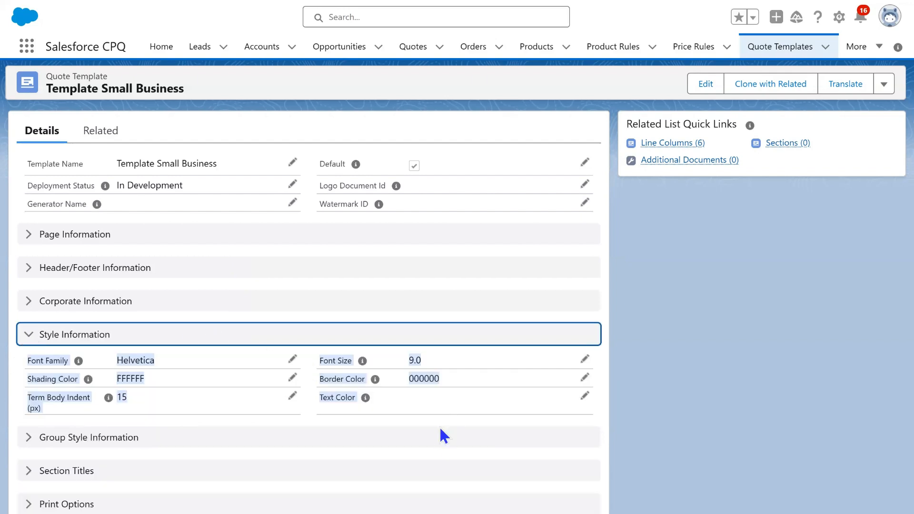
left_click(480, 400)
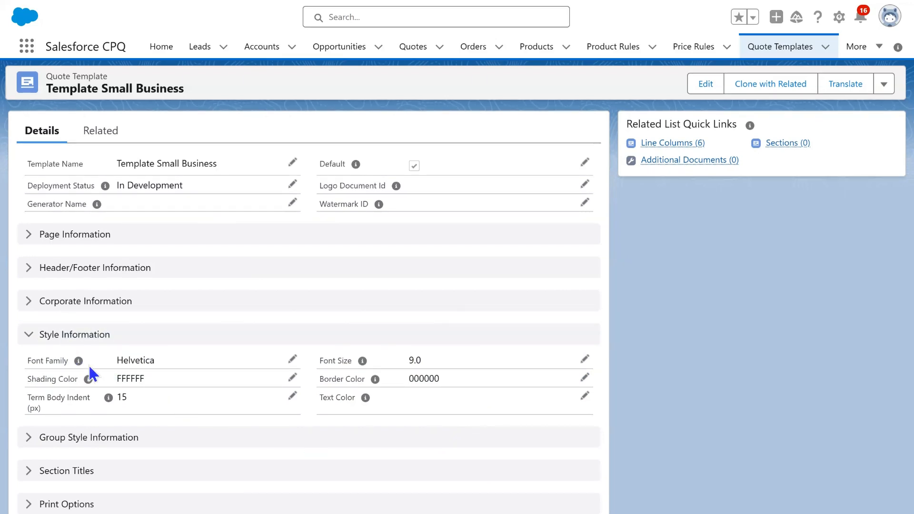
left_click(290, 360)
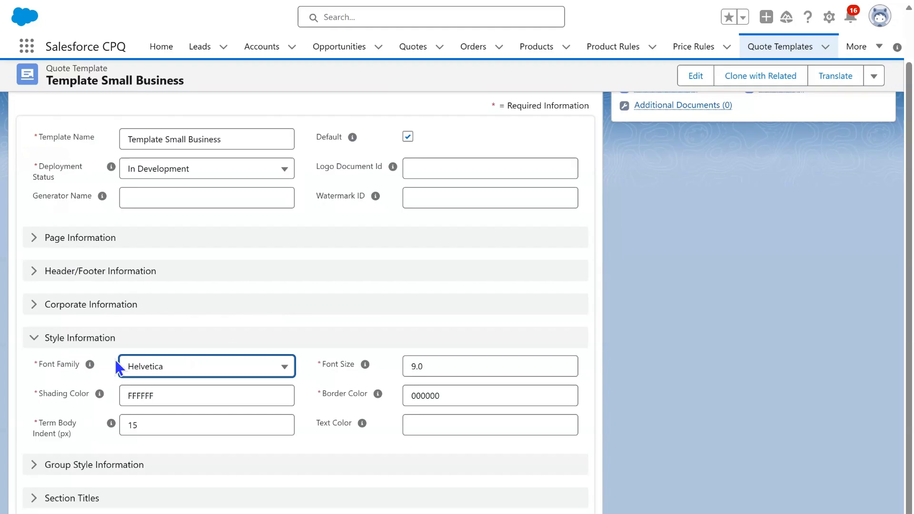
left_click(280, 371)
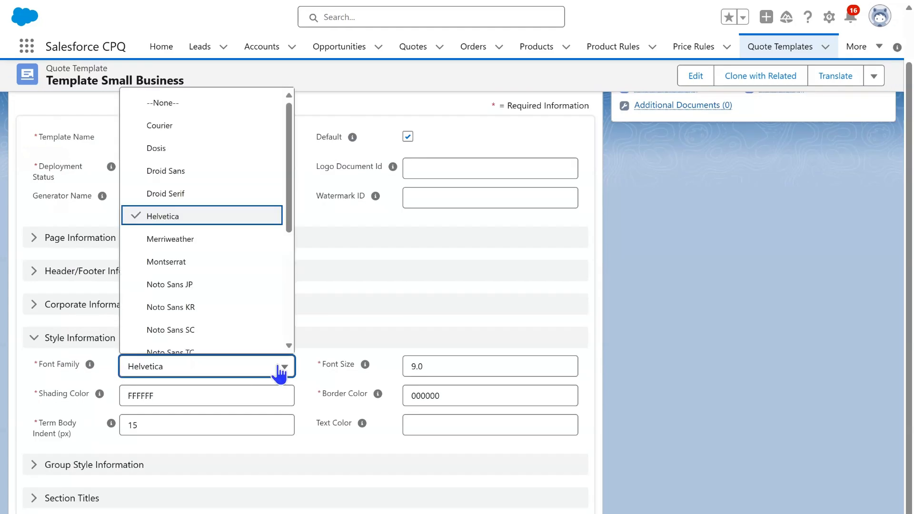
left_click_drag(292, 112, 284, 45)
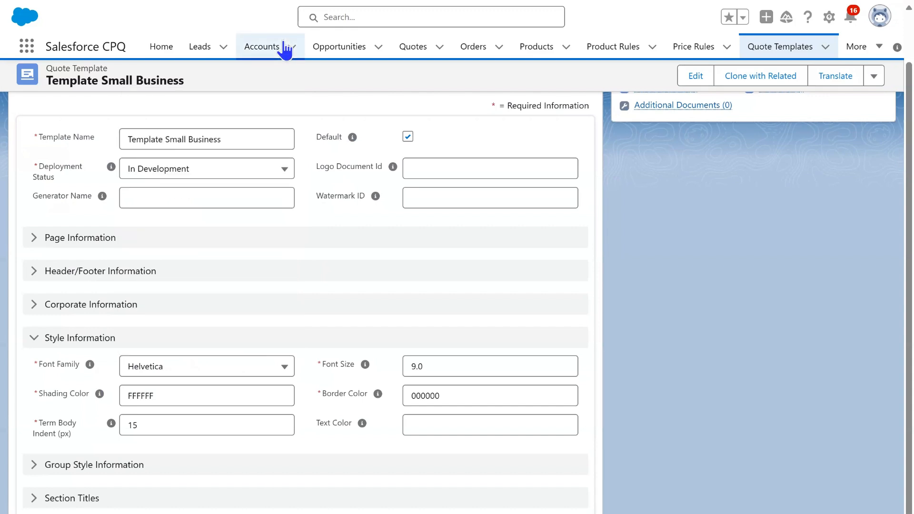
- Examine the font size, shading color, border color, term body indent and text color fields, and leave editing
left_click(451, 366)
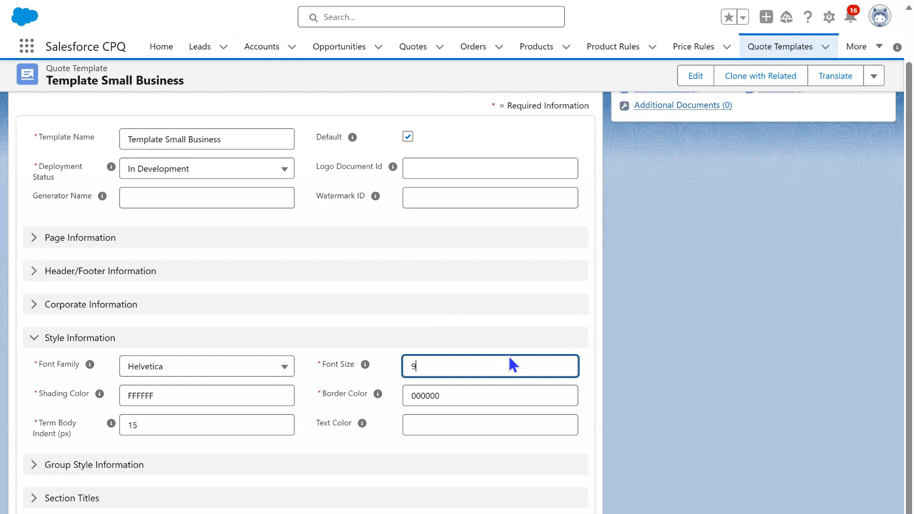
left_click(170, 398)
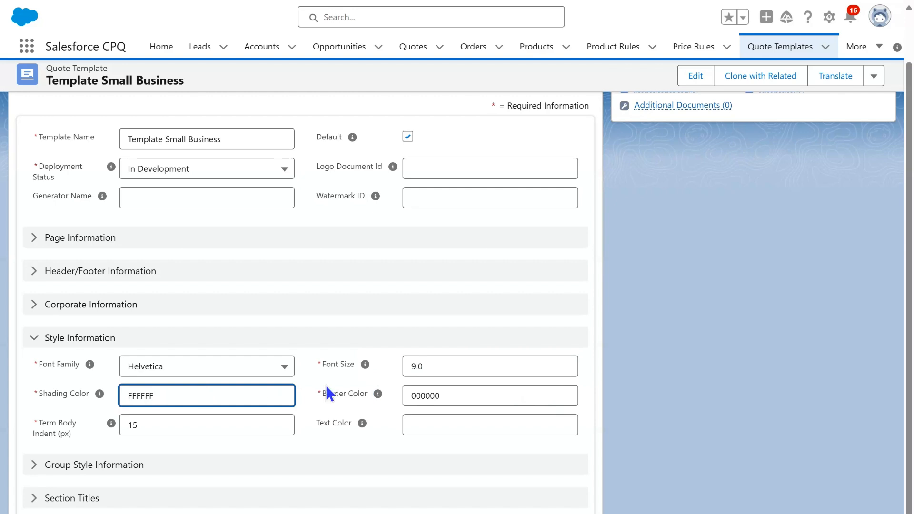
left_click(473, 394)
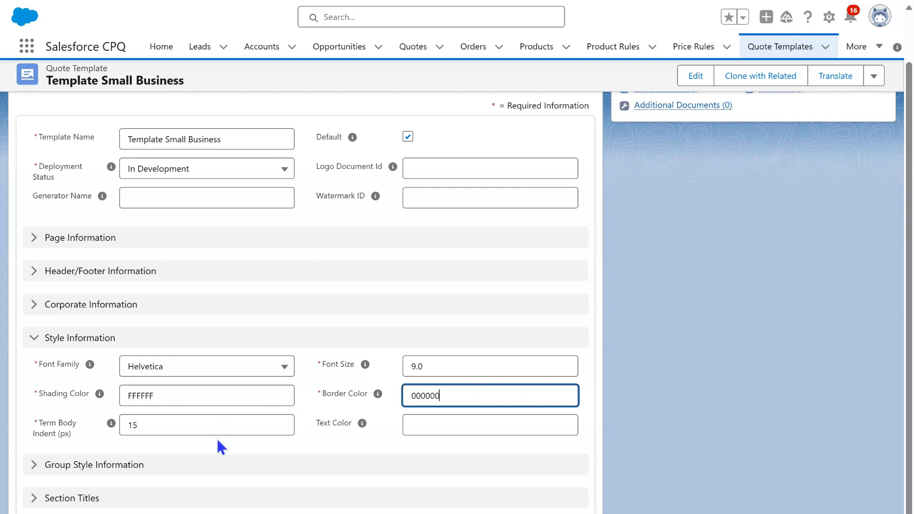
left_click(216, 421)
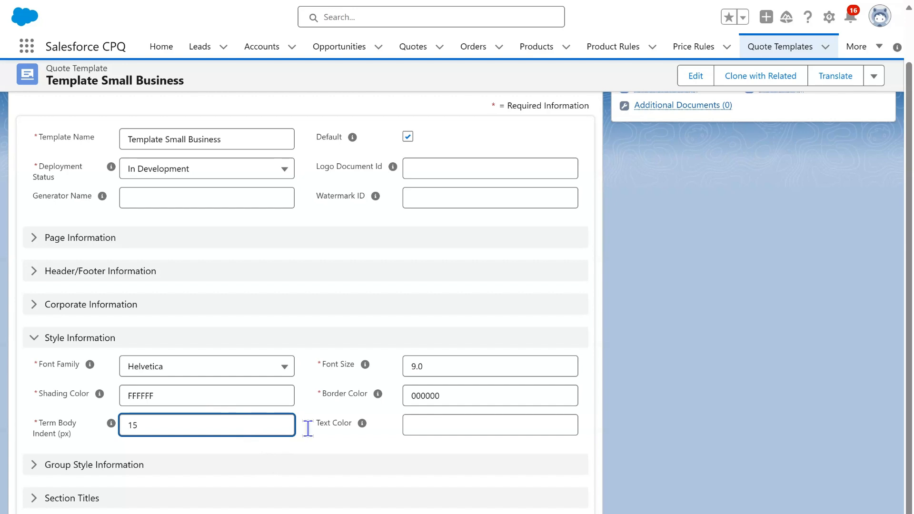
left_click(441, 427)
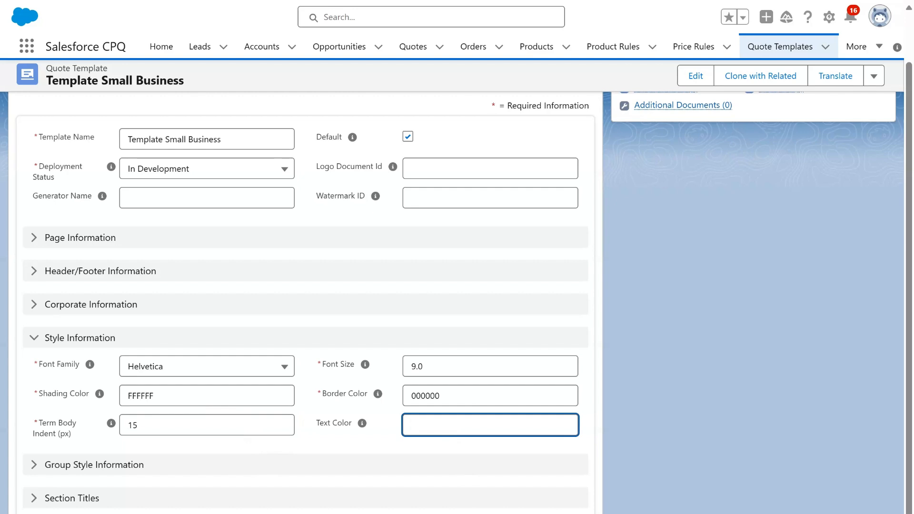
left_click(479, 513)
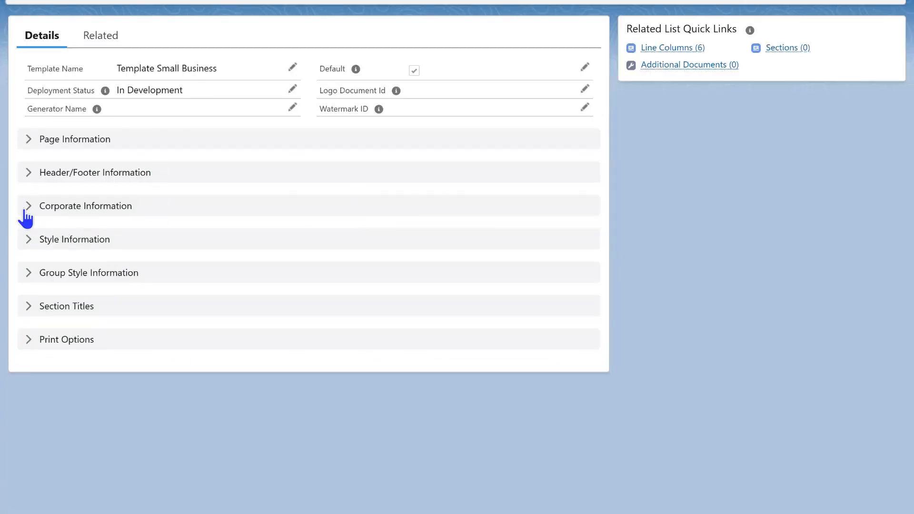
- Open the Group Style Information section for editing and examine the group font size and group shading color fields
left_click(30, 274)
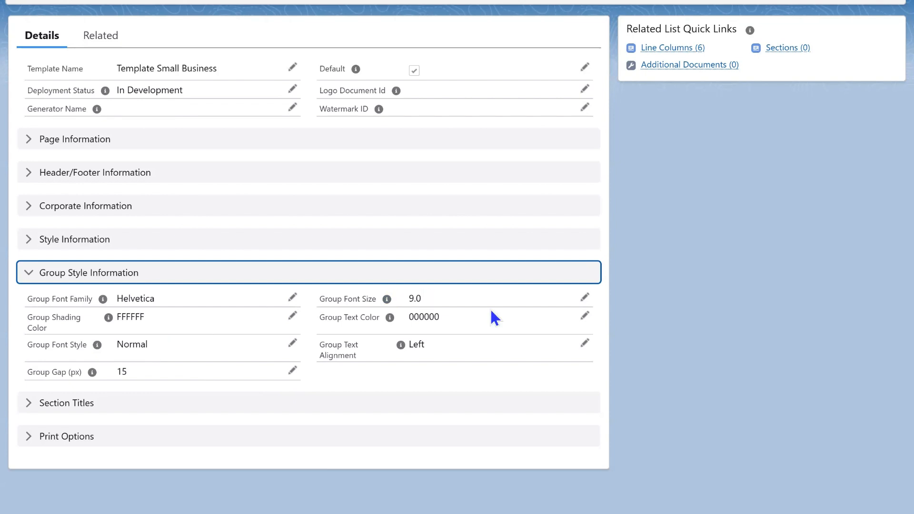
left_click(439, 299)
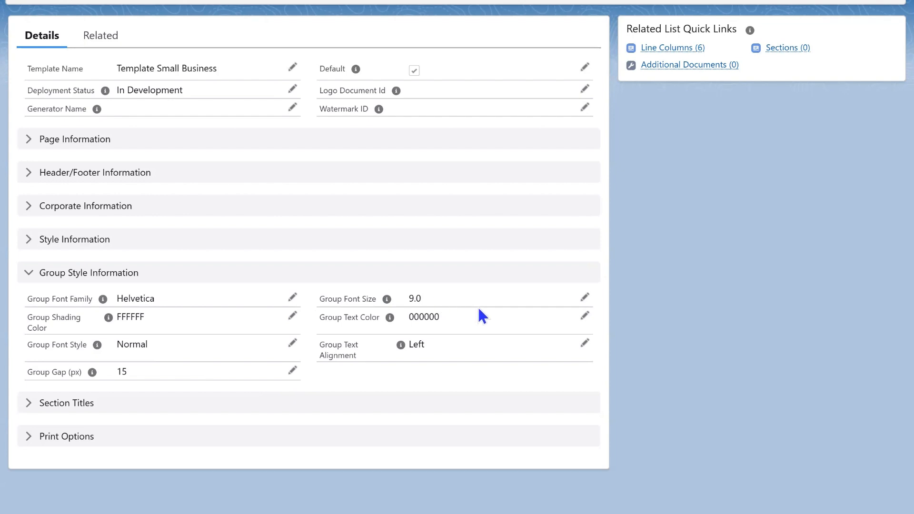
left_click(585, 297)
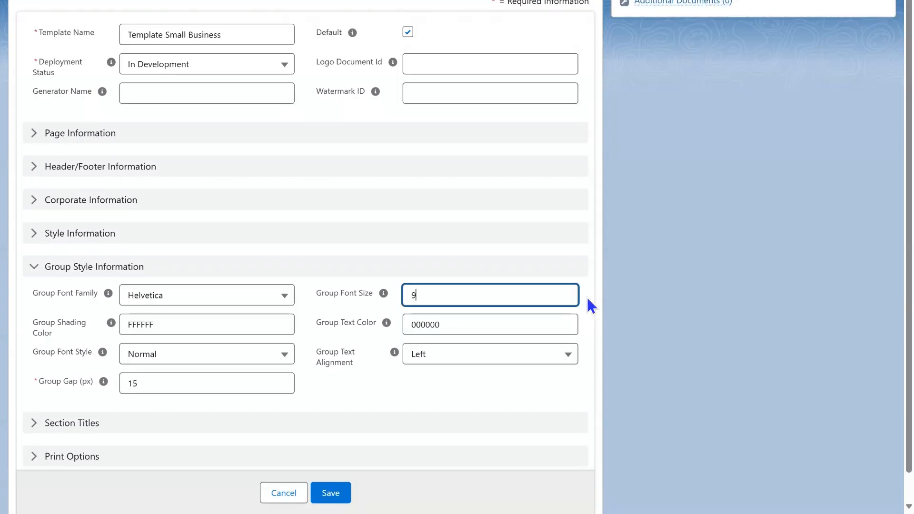
left_click(186, 326)
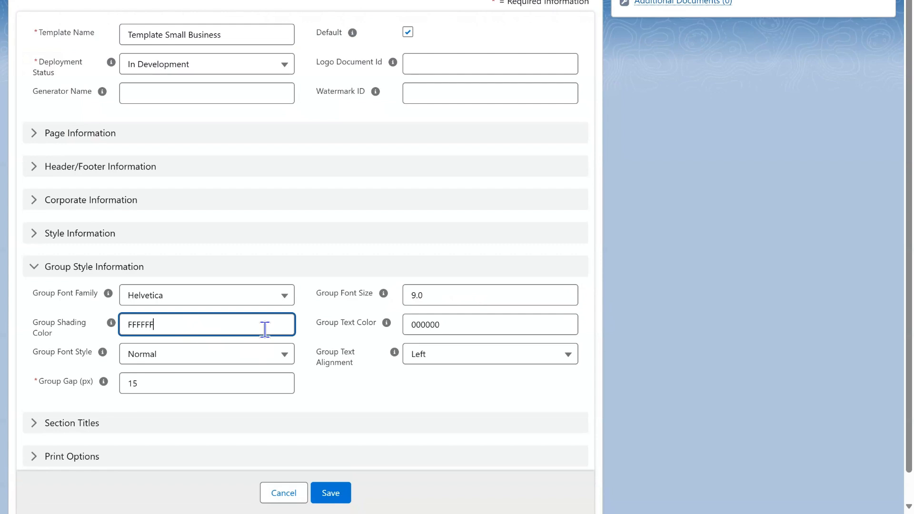
- Examine the group font style and text alignment options and the group gap field, and save the template
left_click(251, 367)
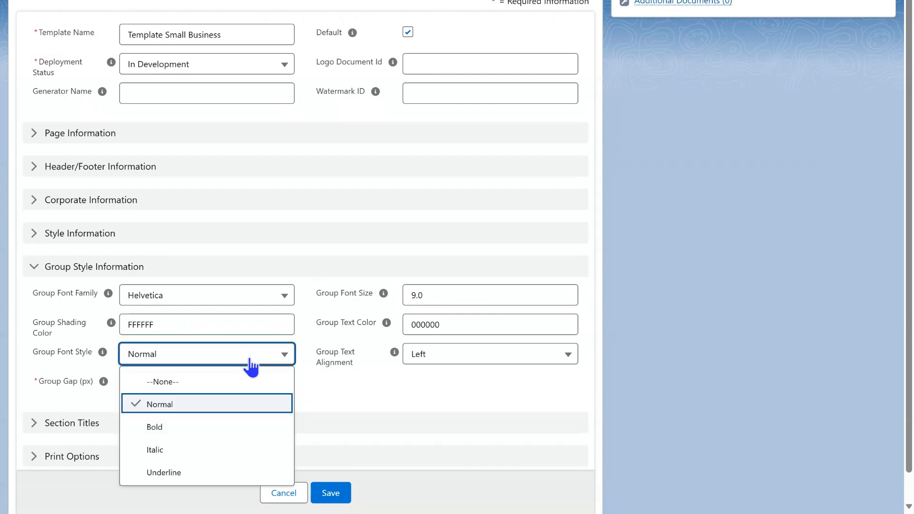
left_click(249, 360)
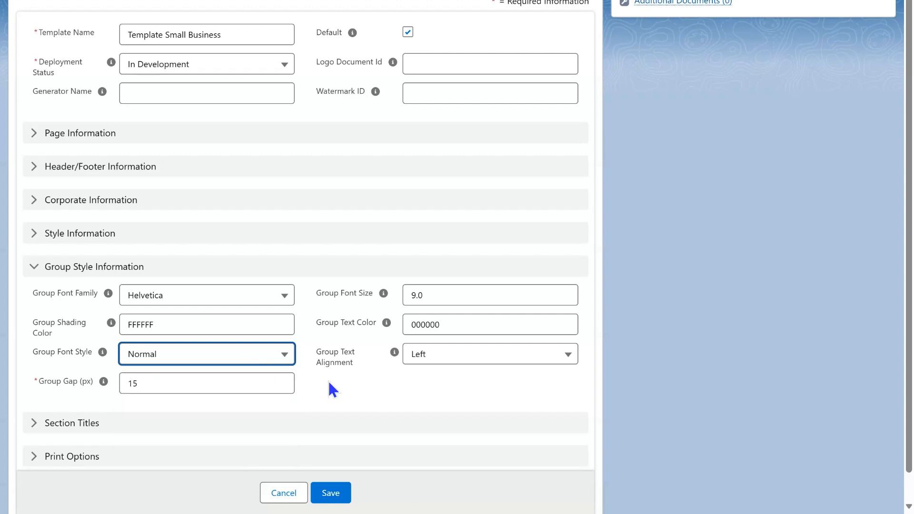
left_click(509, 361)
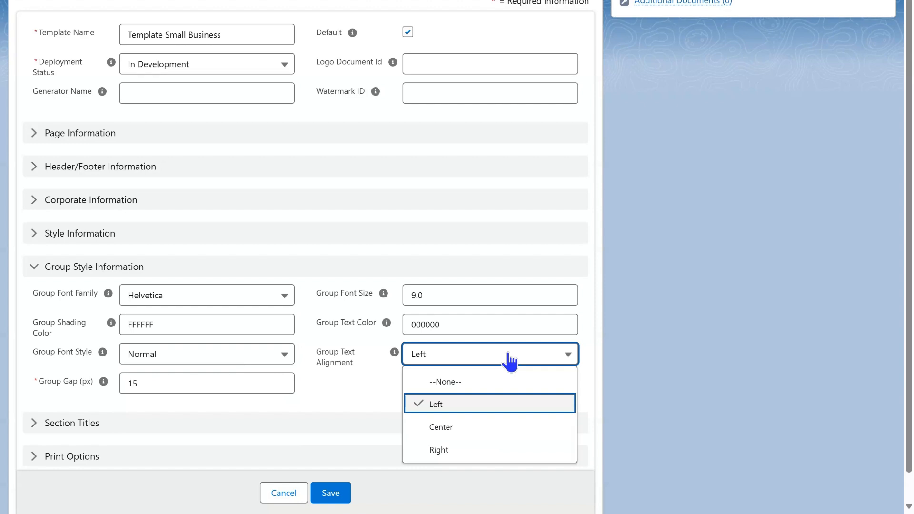
left_click(212, 388)
scroll(335, 436, "down", 1)
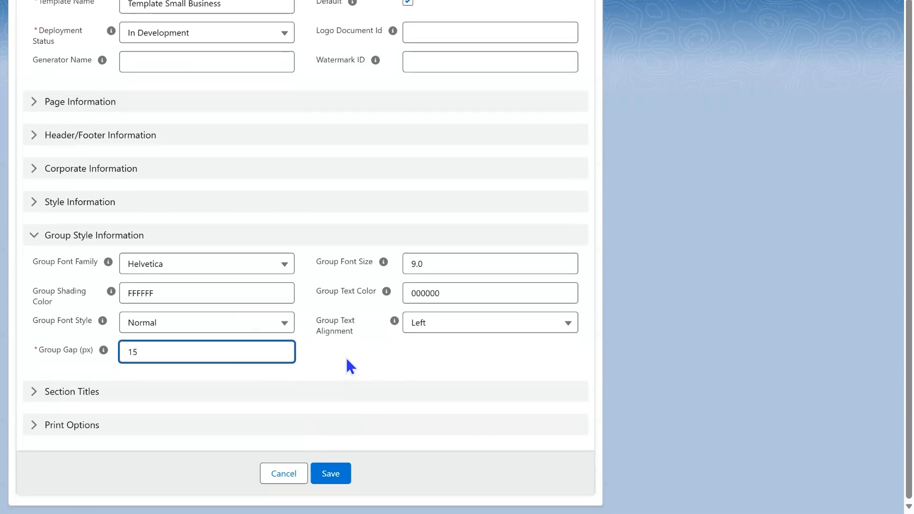
left_click(339, 475)
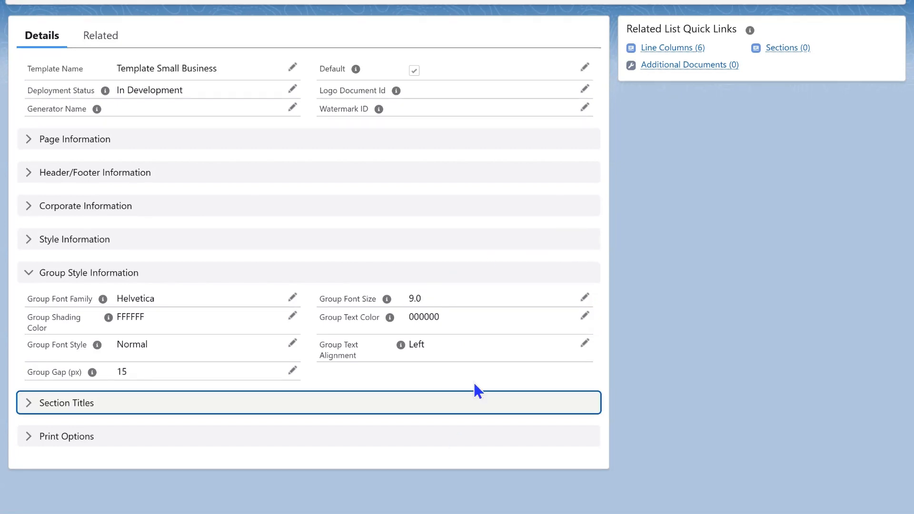
- Expand the Section Titles section, examine the Notes Title help text and open the section's fields for editing
left_click(28, 402)
scroll(352, 308, "down", 2)
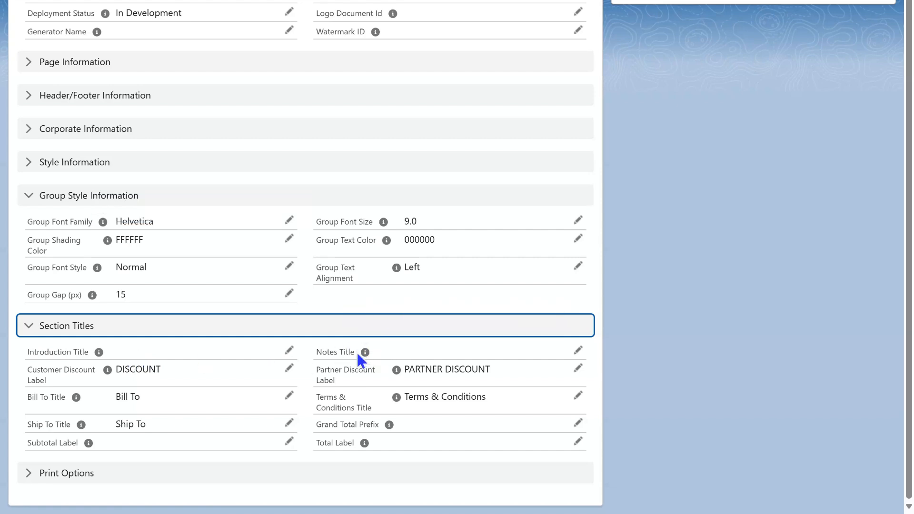
mouse_move(365, 353)
left_click(578, 352)
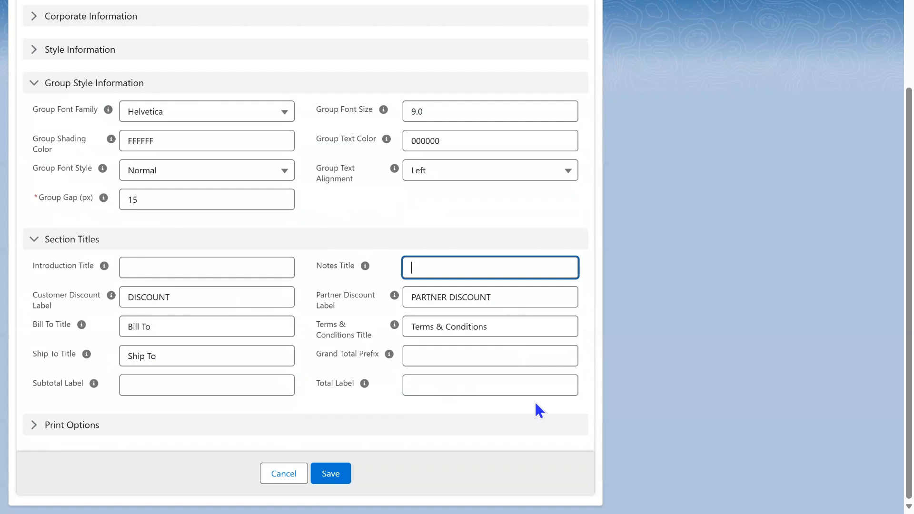
- Examine the Bill To, Terms & Conditions and Ship To titles, the Grand Total Prefix, and the Subtotal and Total labels
left_click(221, 318)
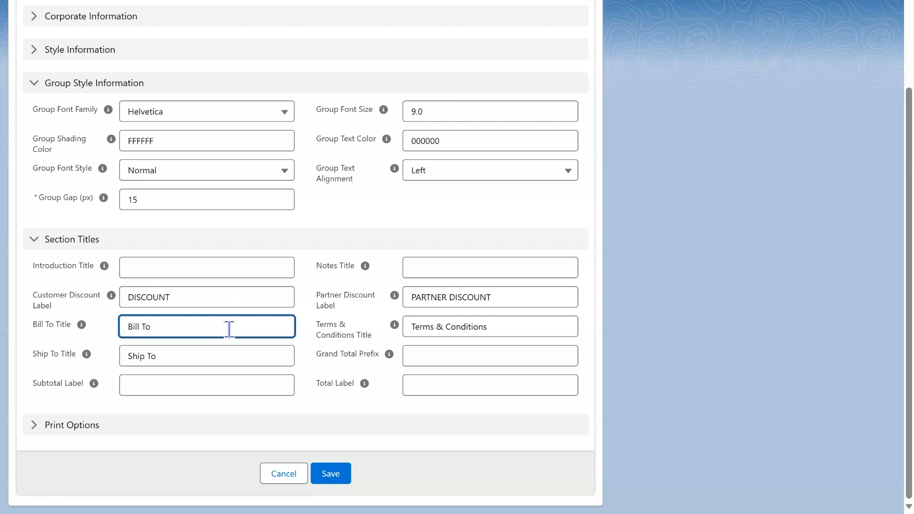
left_click(508, 328)
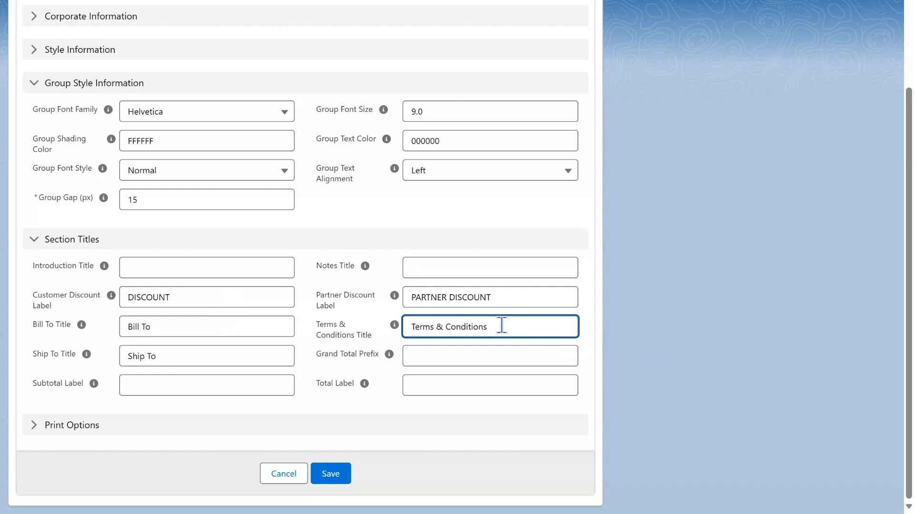
left_click(206, 356)
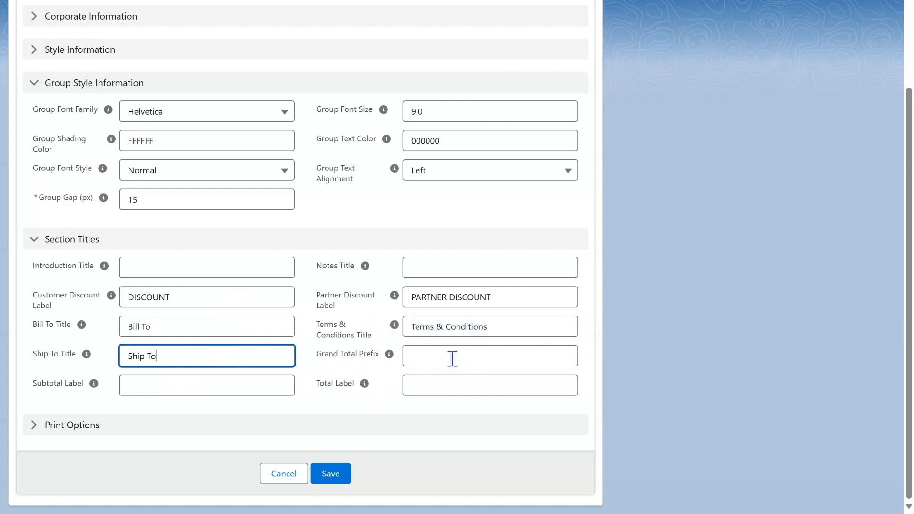
left_click(475, 354)
left_click(149, 382)
left_click(429, 384)
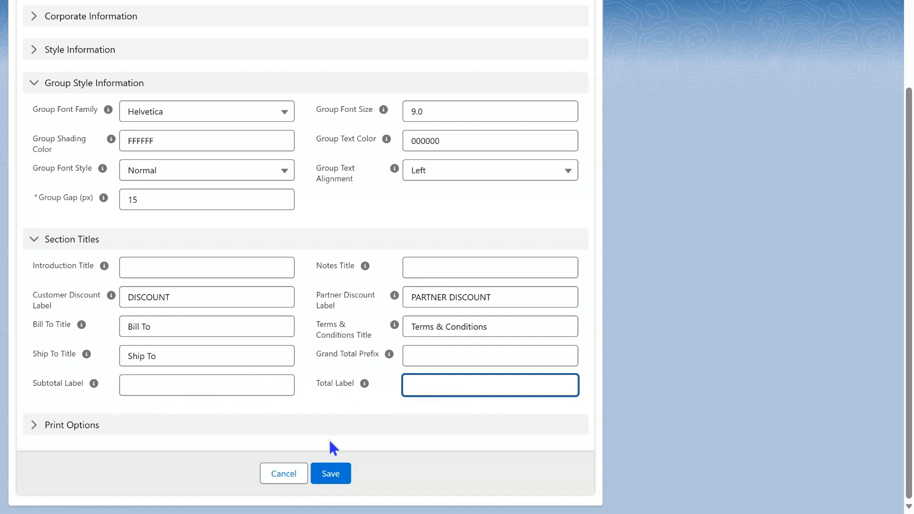
- Leave the Total Label empty and save the template's section titles
mouse_move(364, 376)
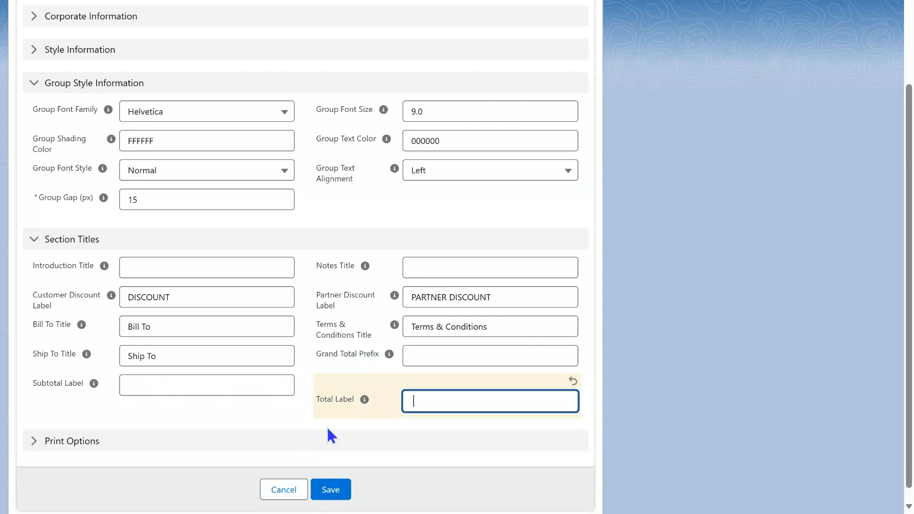
key("BackSpace")
left_click(332, 493)
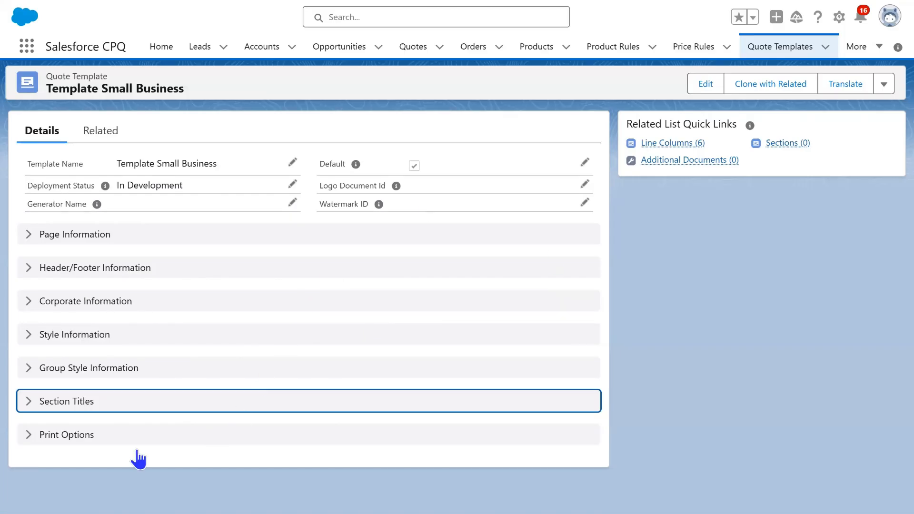
- Expand the Print Options section of Template Small Business and open its fields for editing
left_click(29, 439)
scroll(409, 385, "down", 3)
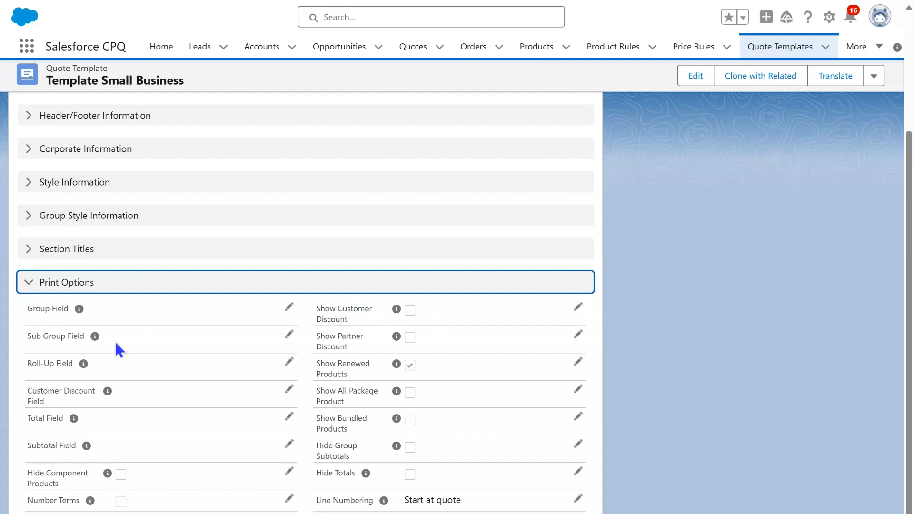
left_click(289, 335)
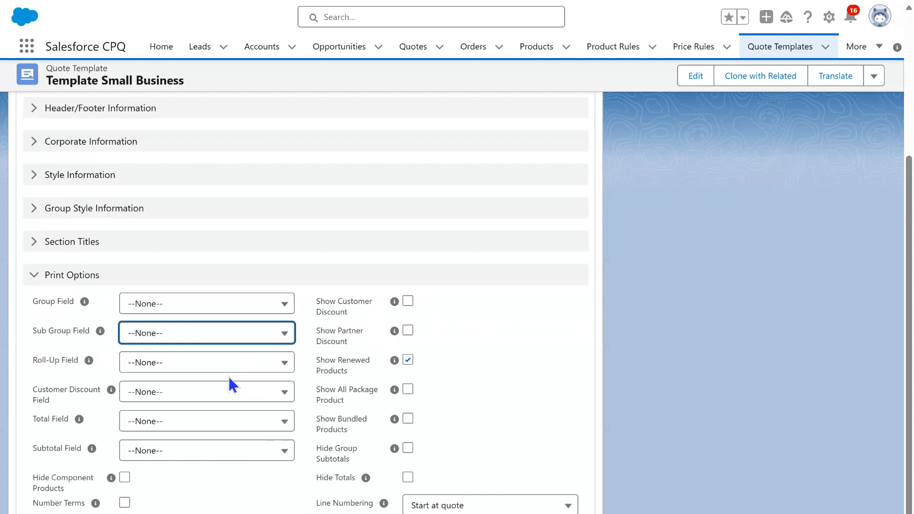
- Examine the available choices for the Roll-Up Field in the print options
mouse_move(403, 335)
left_click(207, 366)
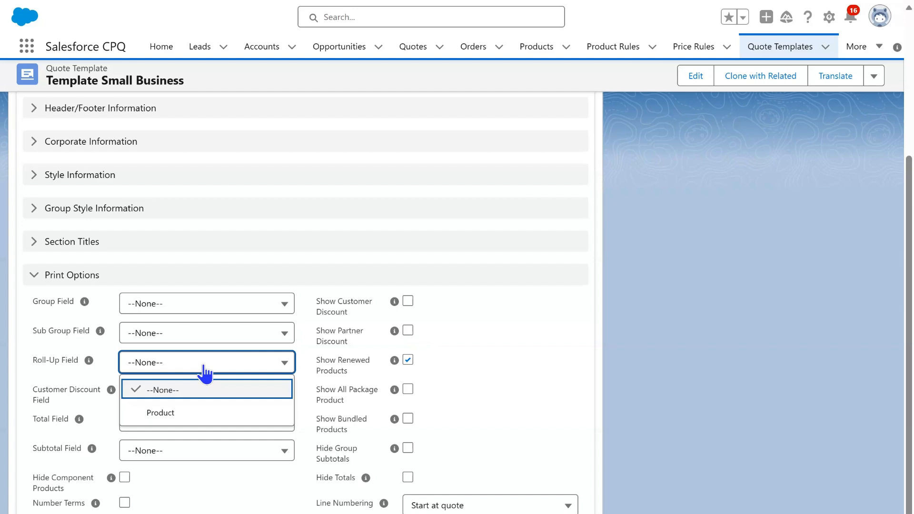
left_click(204, 366)
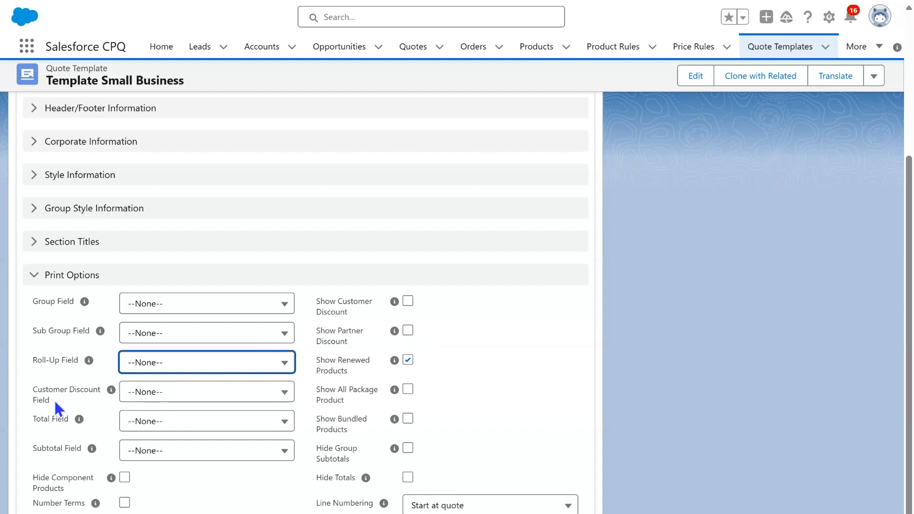
- Try enabling Hide Group Subtotals in the print options, and switch it back off
scroll(245, 419, "down", 3)
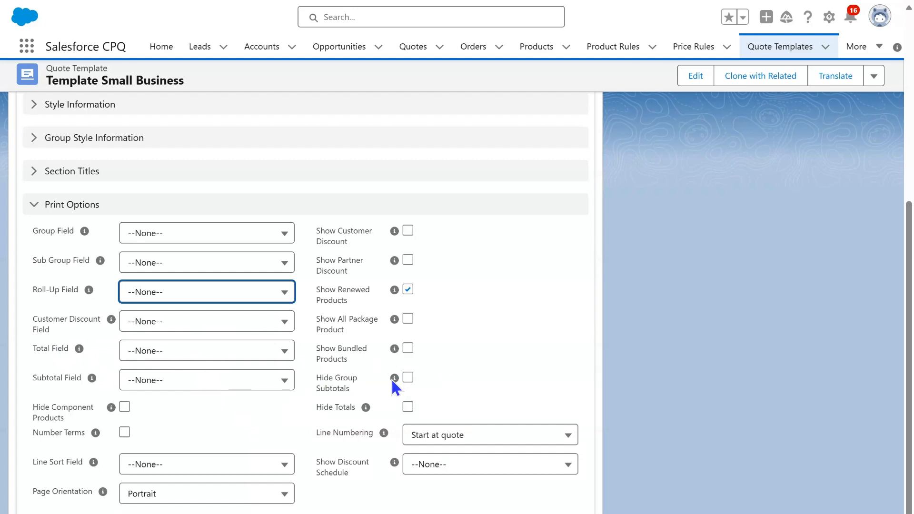
left_click_drag(354, 389, 318, 376)
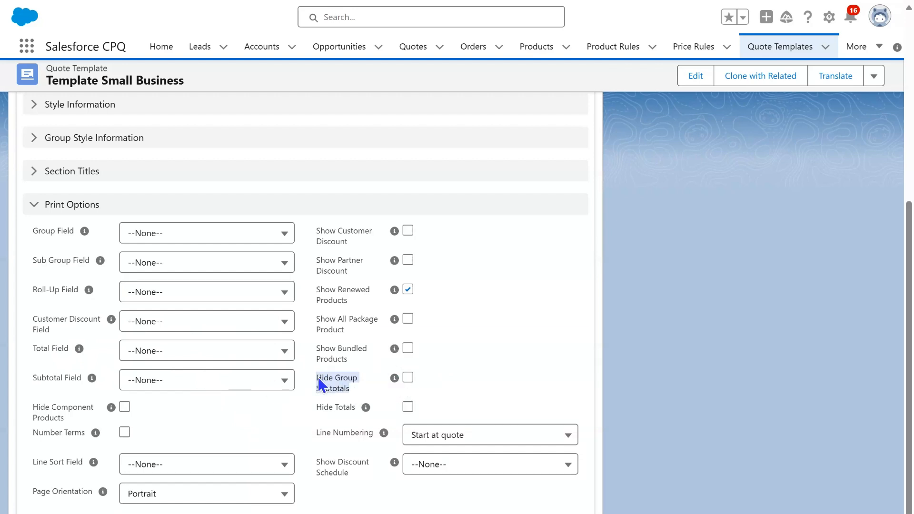
left_click(275, 405)
double_click(365, 390)
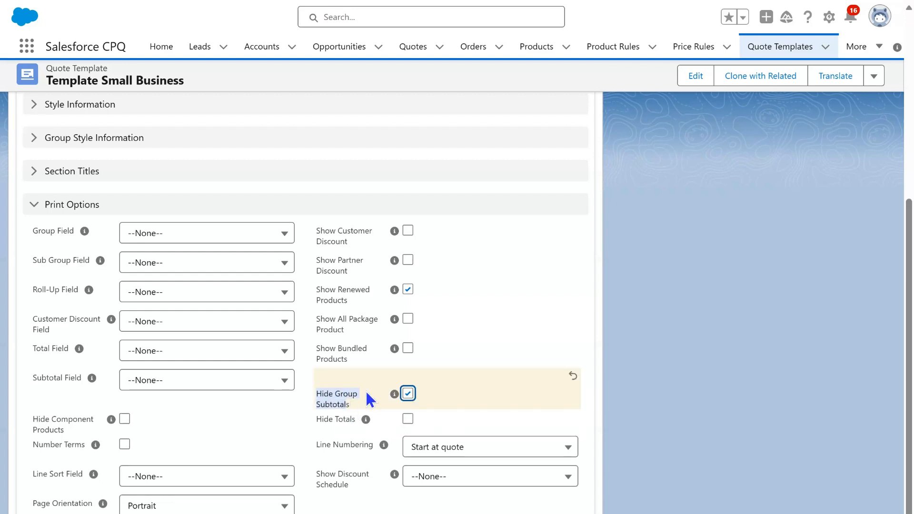
left_click(340, 404)
- Examine the Number Terms option and the available Line Numbering choices
scroll(383, 419, "down", 1)
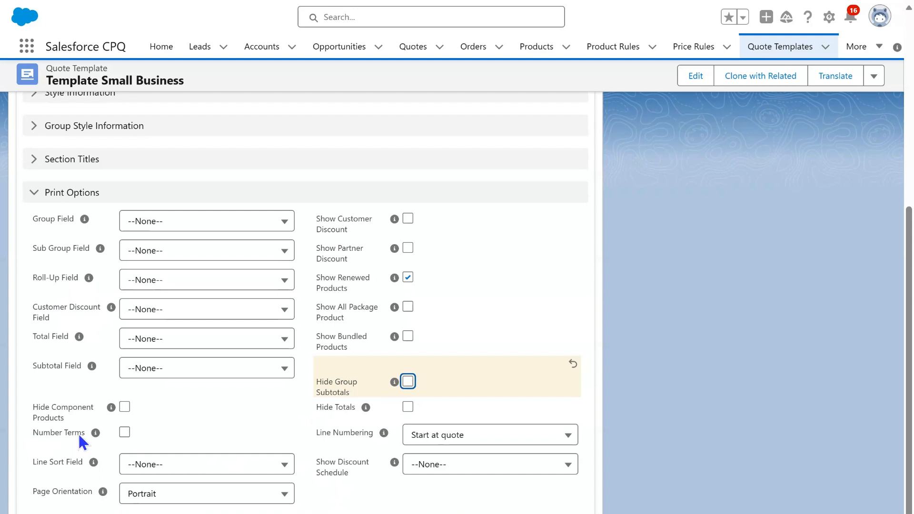
left_click_drag(86, 431, 40, 429)
left_click(34, 432)
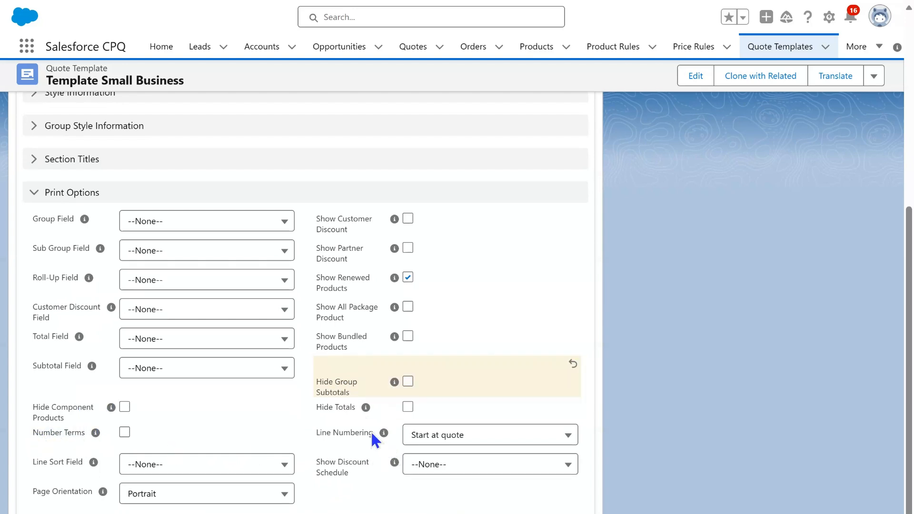
left_click(477, 439)
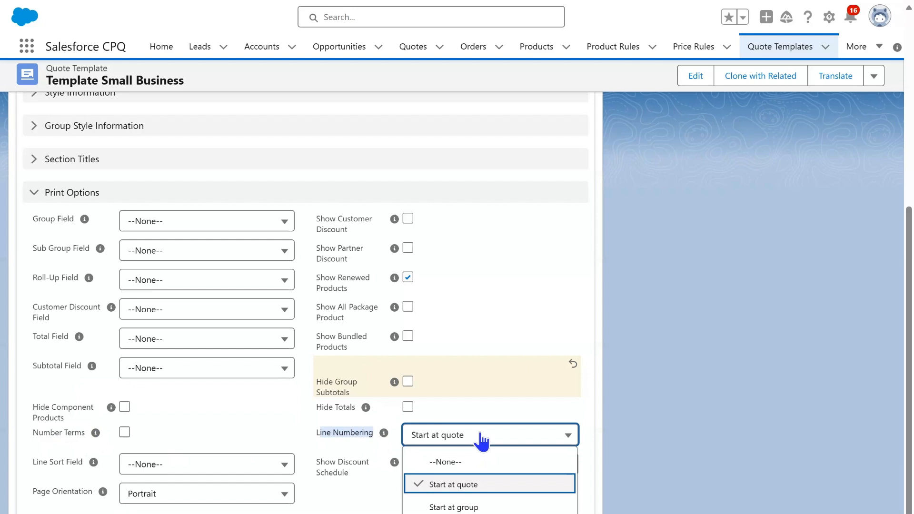
left_click(481, 441)
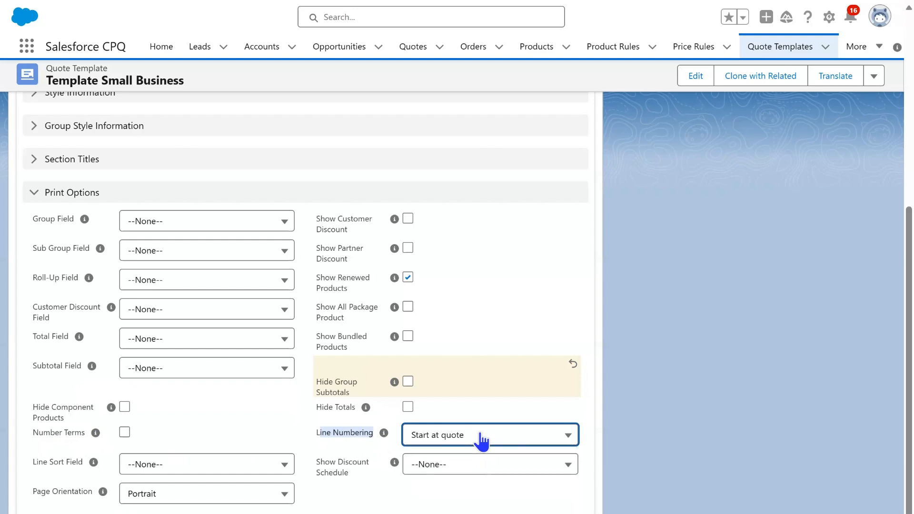
- Examine the available choices for Show Discount Schedule and Page Orientation
left_click(470, 466)
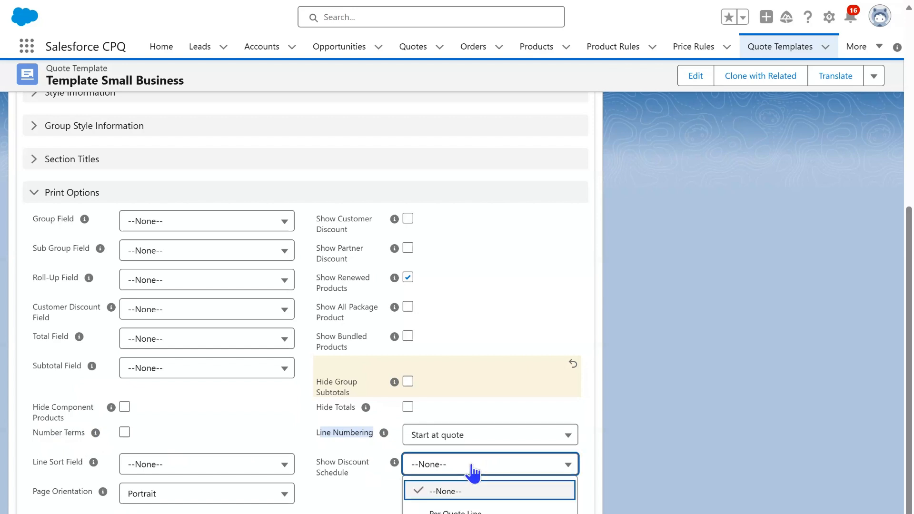
left_click(471, 471)
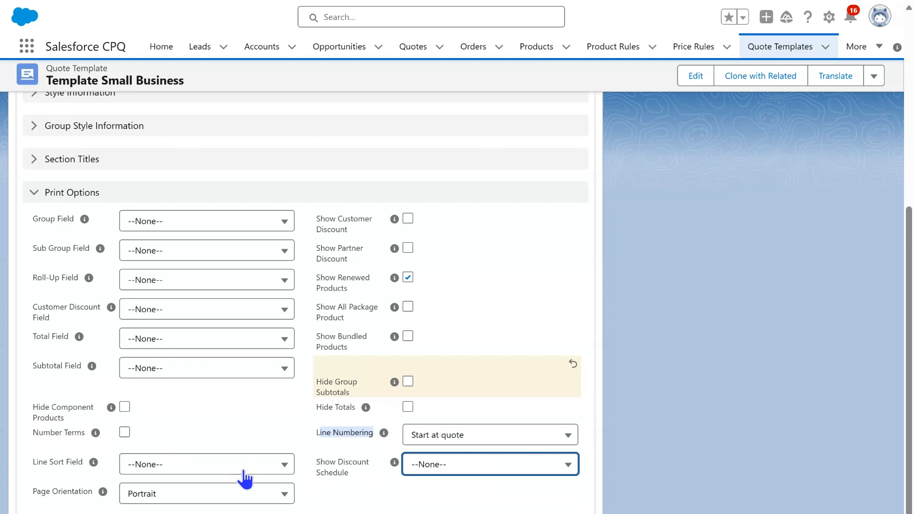
left_click(220, 495)
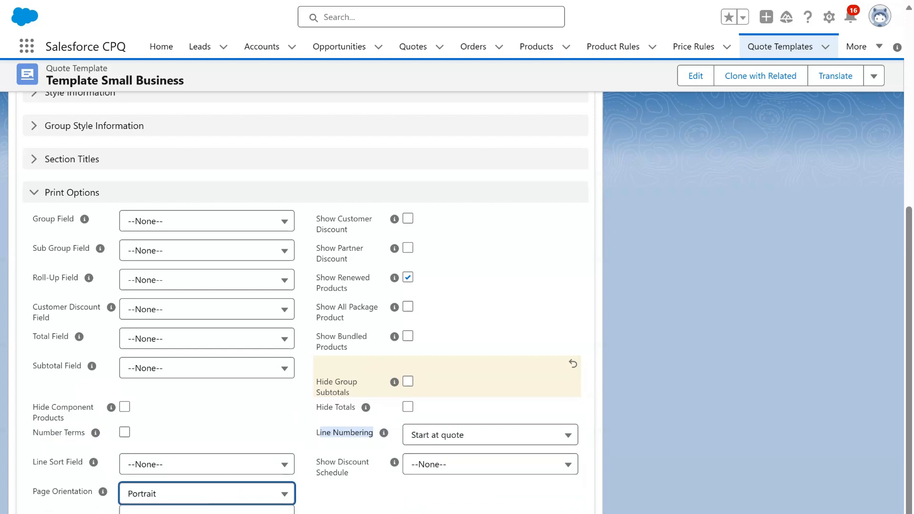
left_click(223, 496)
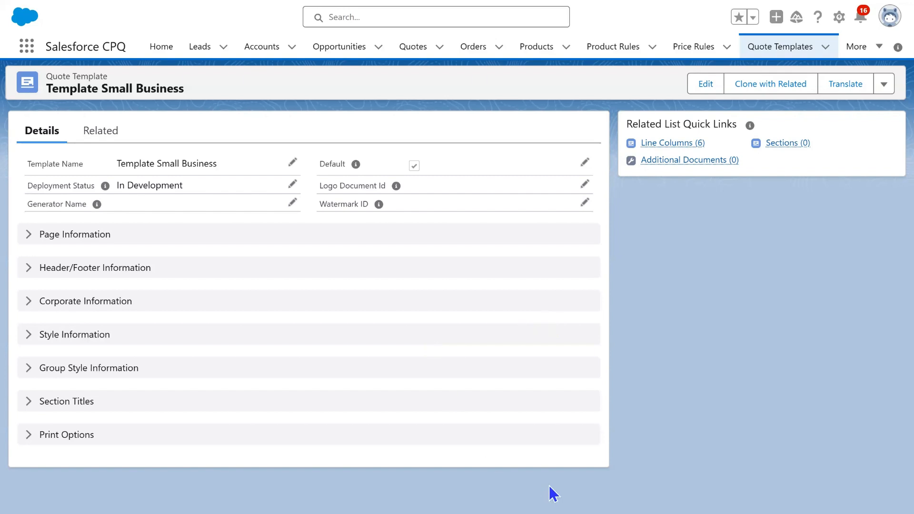
- Open the template's related records and examine the line columns with their display order, width and field name
left_click(102, 135)
left_click_drag(123, 166, 49, 172)
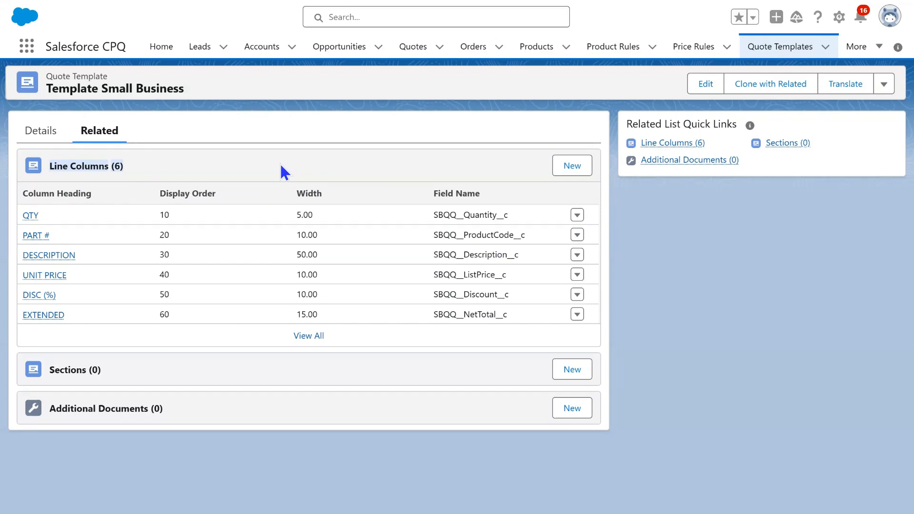
mouse_move(30, 220)
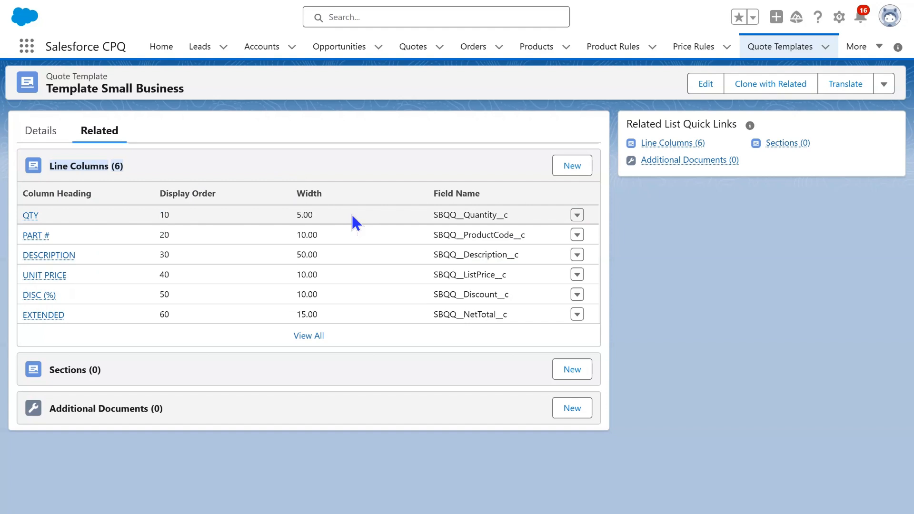
mouse_move(50, 240)
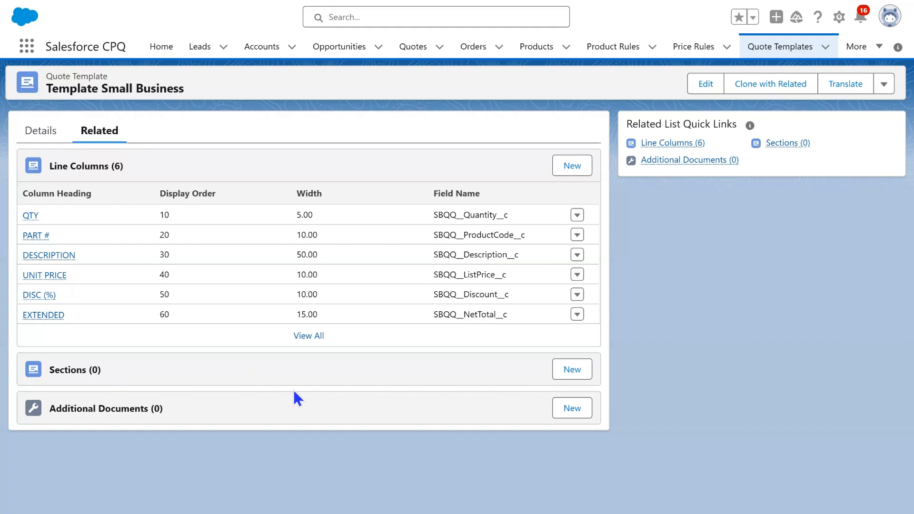
- Open a new template section form, examine its information, page break and filtering fields, and close it without saving
left_click(578, 369)
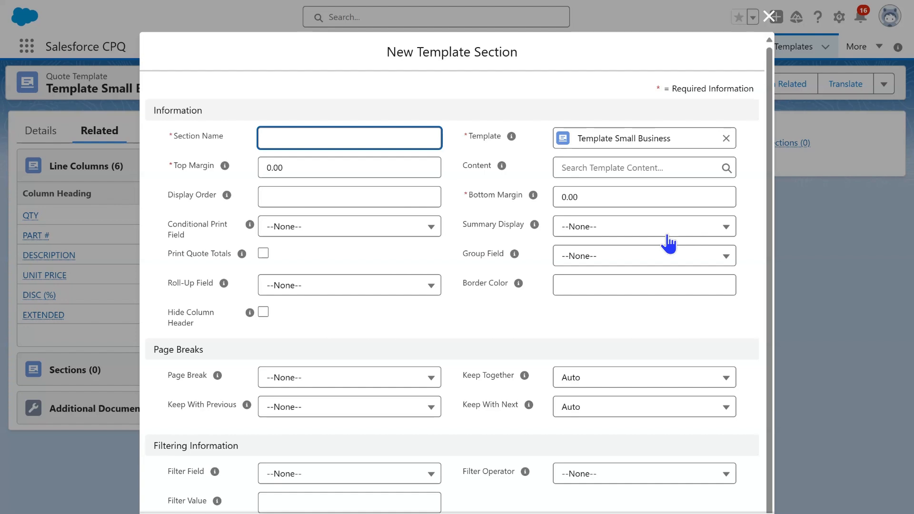
scroll(638, 242, "down", 1)
scroll(640, 248, "up", 1)
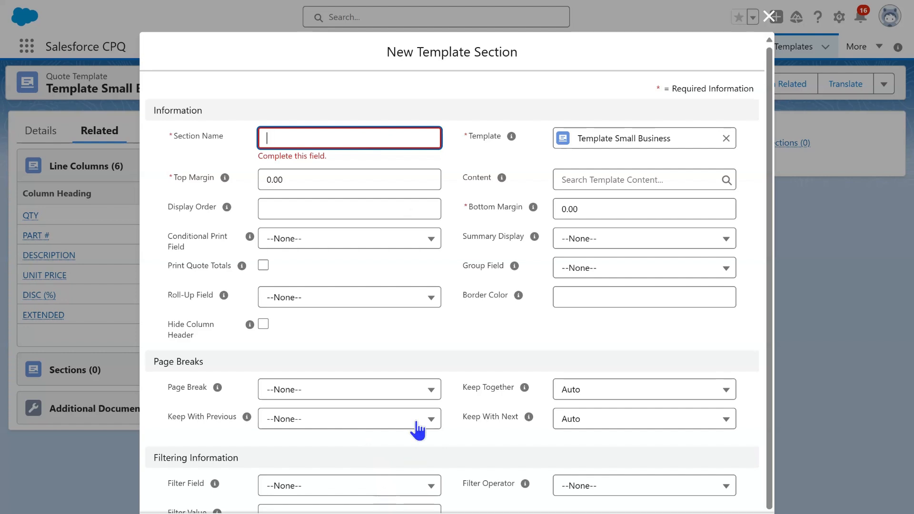
scroll(494, 358, "down", 1)
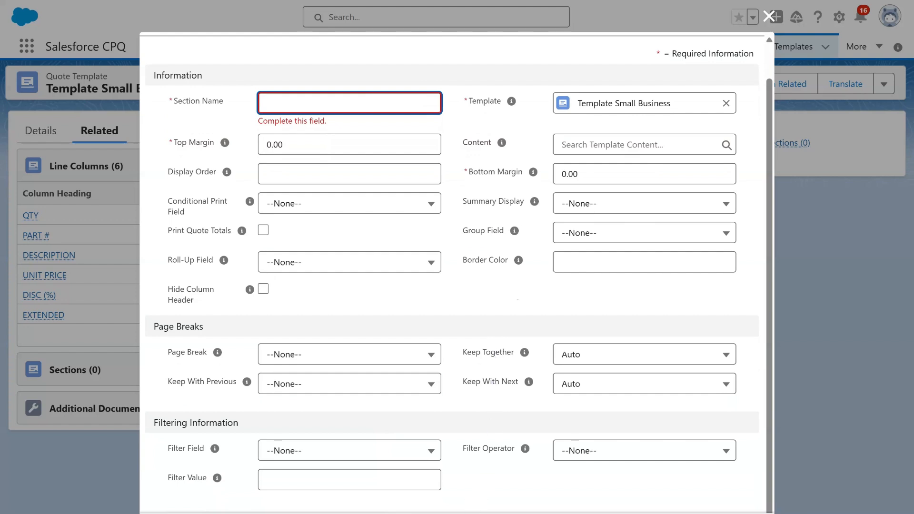
key("Escape")
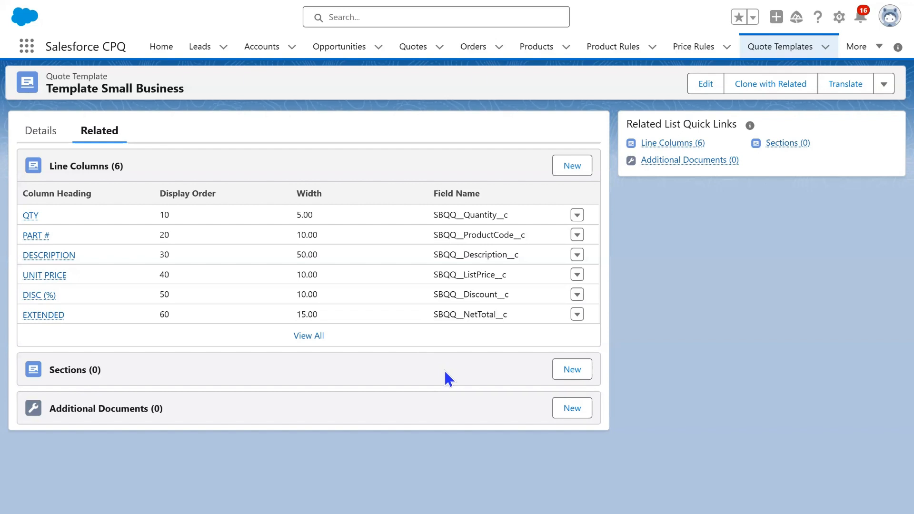
- Open a new additional document form for the template, examine its fields, and cancel it
left_click_drag(195, 410, 54, 409)
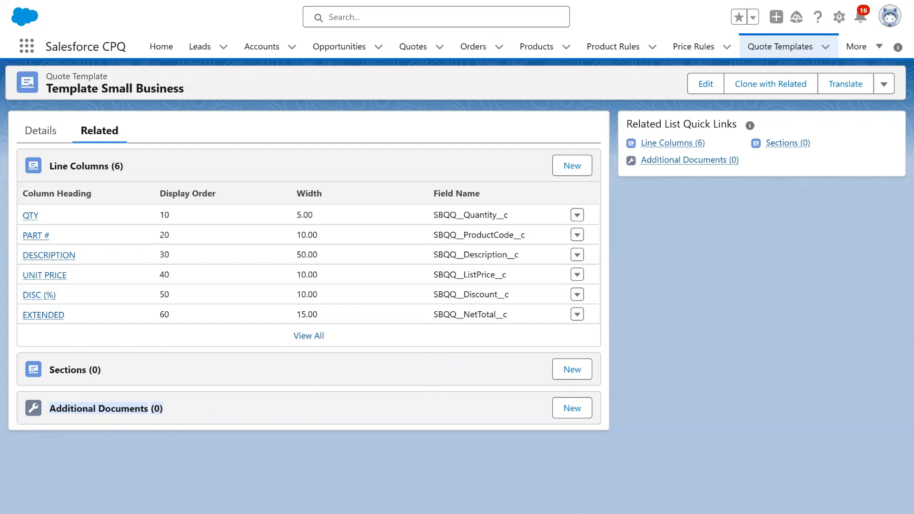
left_click(400, 410)
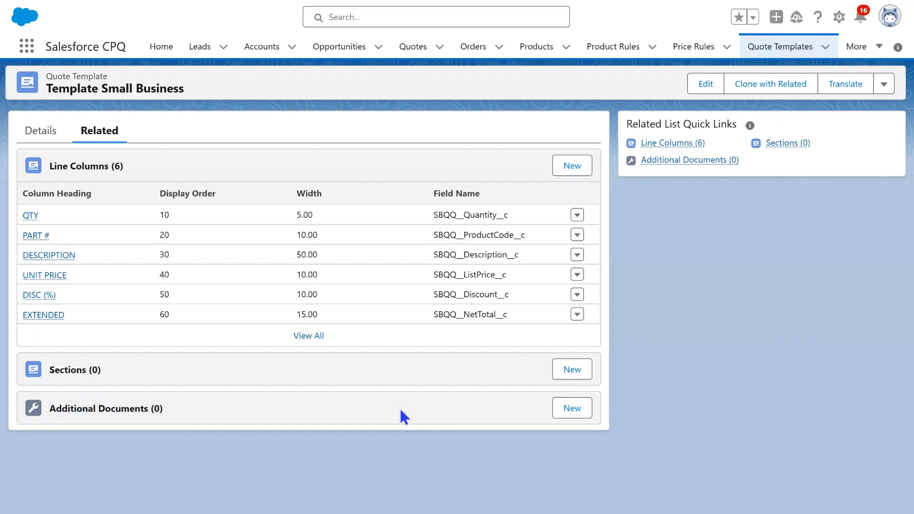
left_click(573, 410)
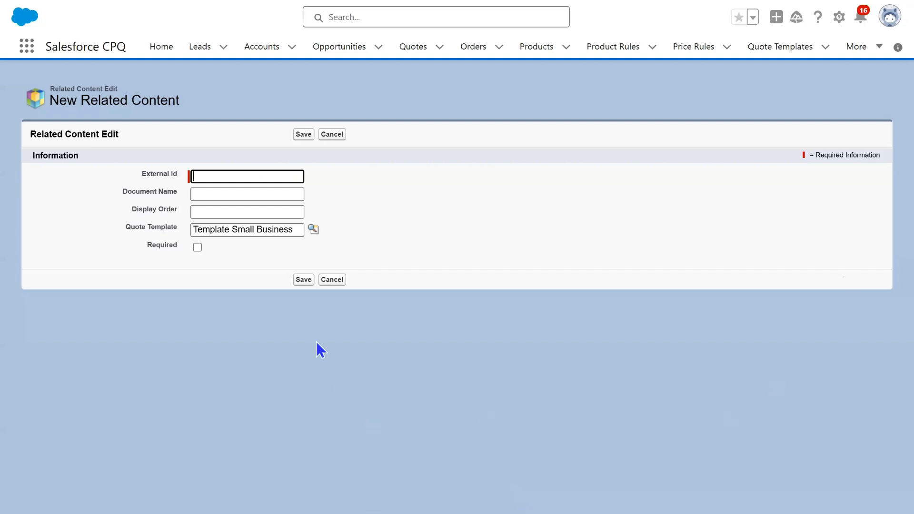
left_click(331, 280)
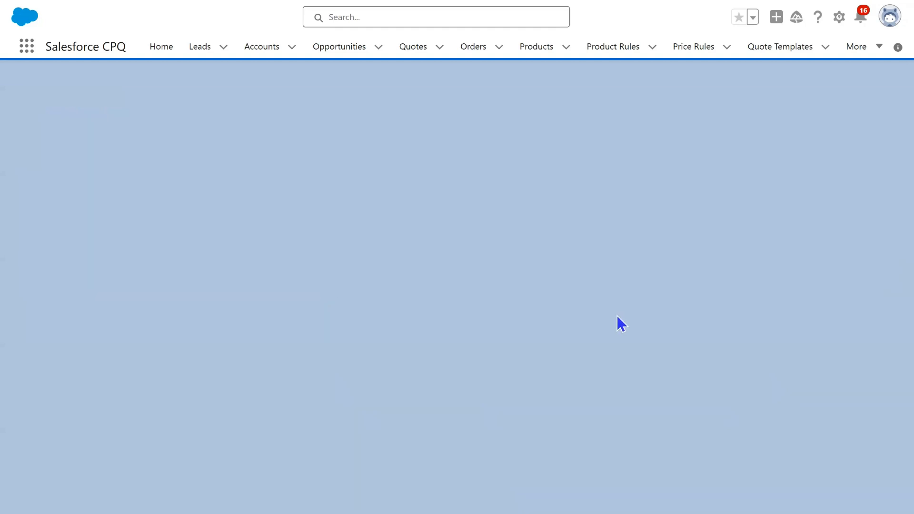